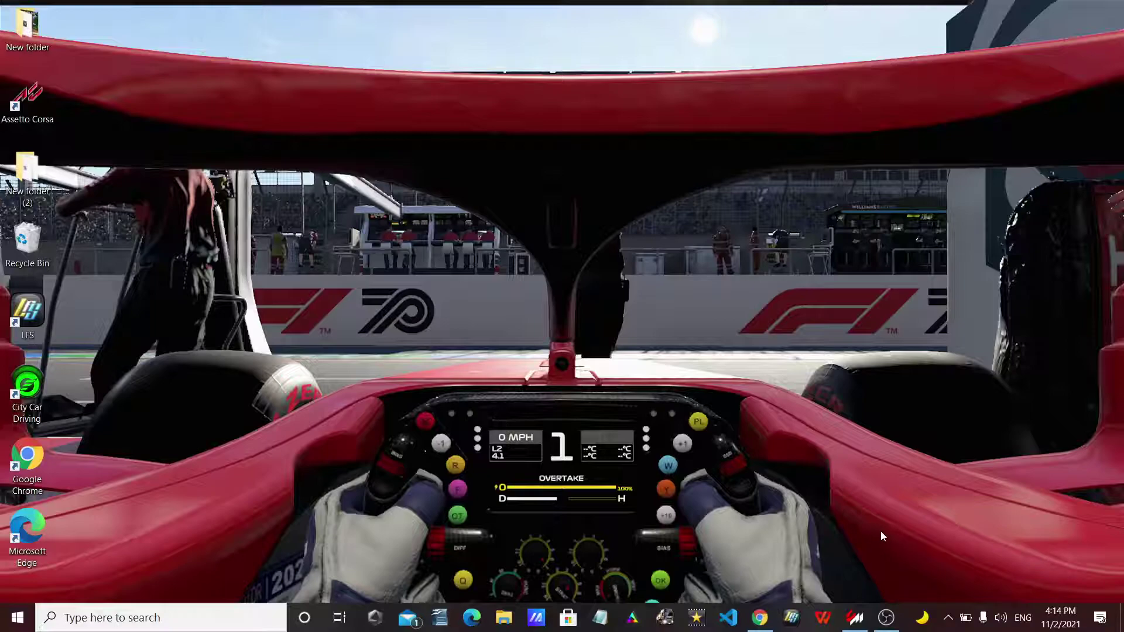
# - Switch to Chrome and review the Content Manager download options, including the itch.io purchase window for the Full version
pyautogui.click(759, 618)
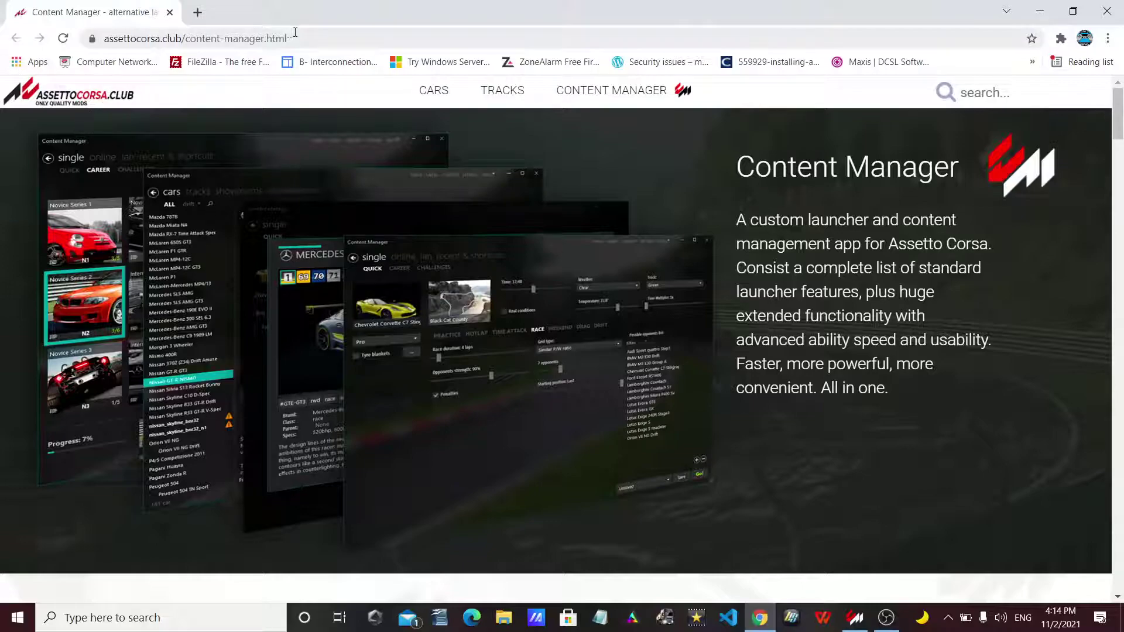
pyautogui.moveTo(1118, 122); pyautogui.dragTo(1120, 577)
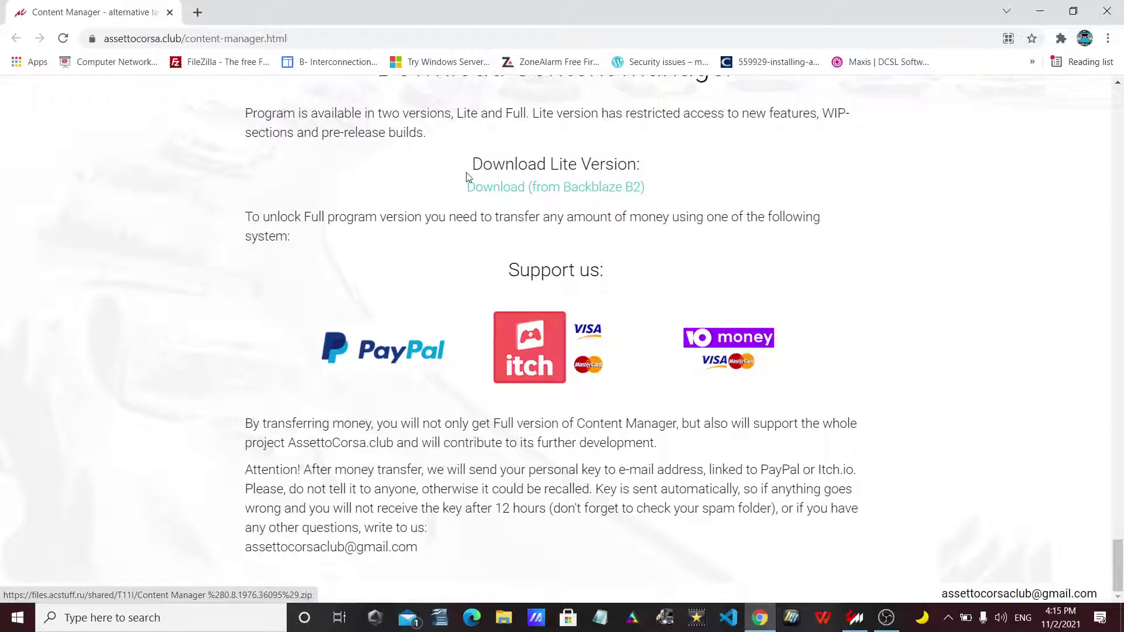
pyautogui.click(543, 361)
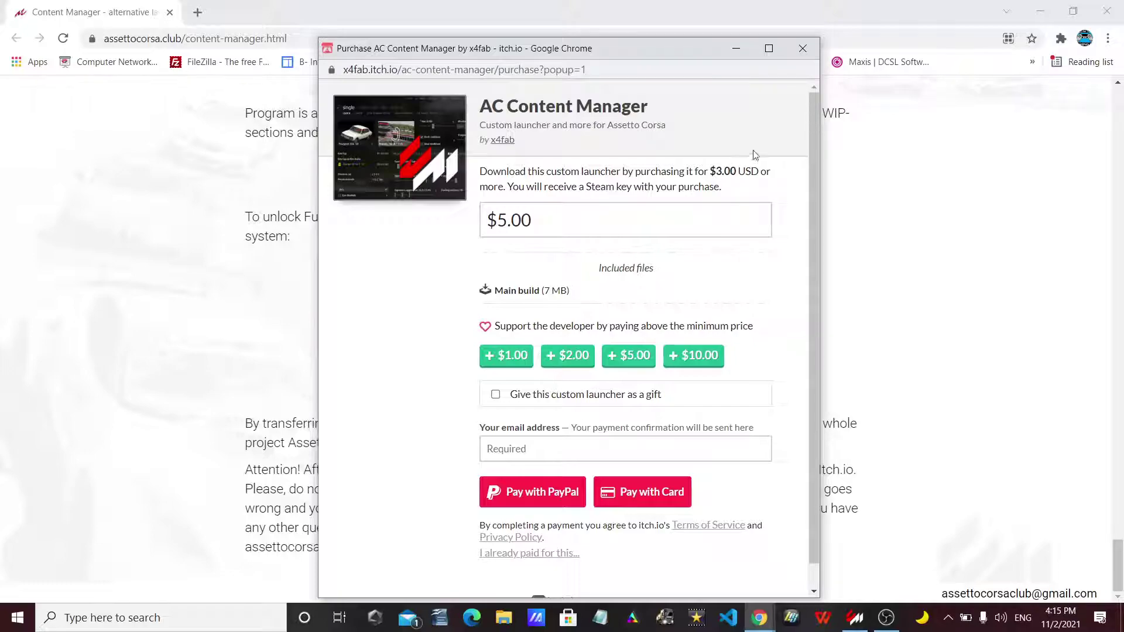
pyautogui.click(732, 48)
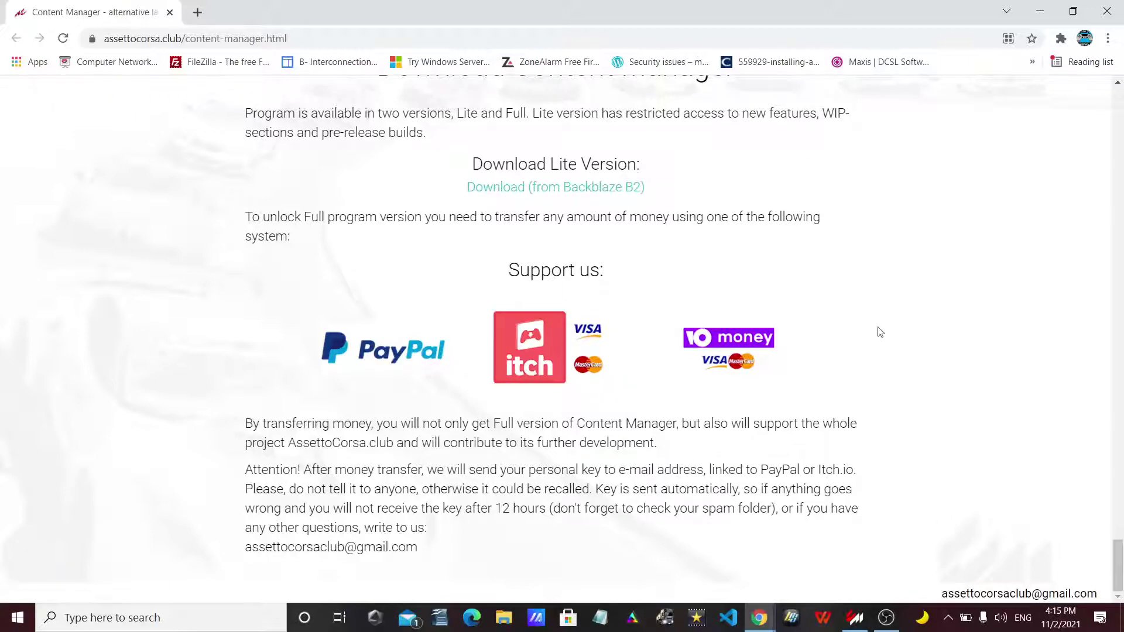
# - Switch to Content Manager and look through its cars, tracks, tools and mods content sections
pyautogui.click(855, 618)
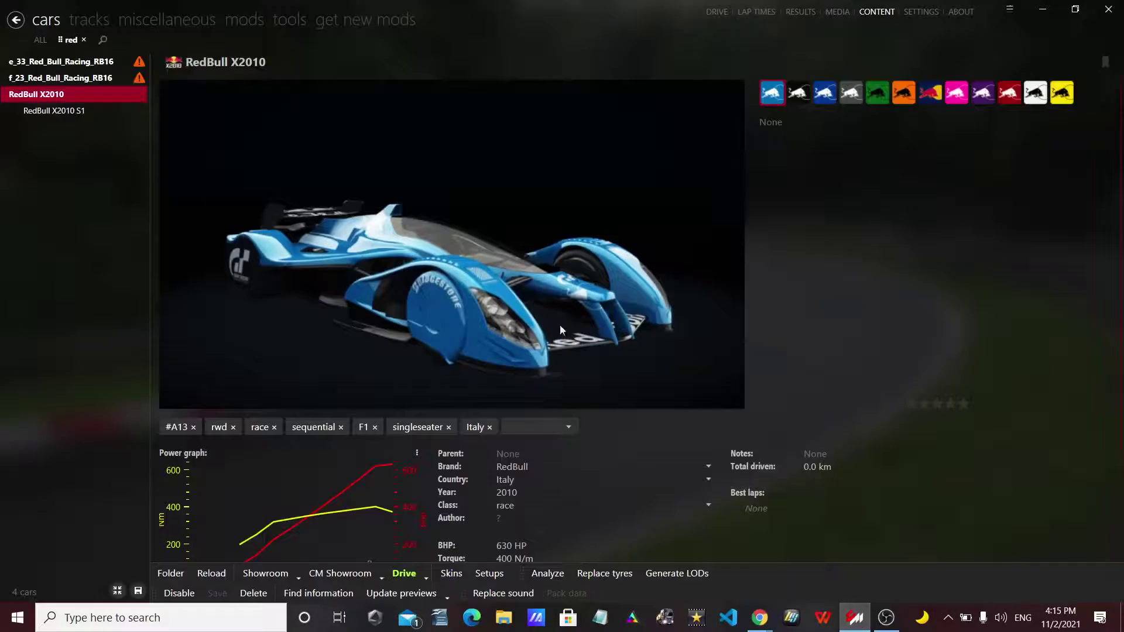
pyautogui.click(88, 19)
pyautogui.click(57, 21)
pyautogui.click(111, 21)
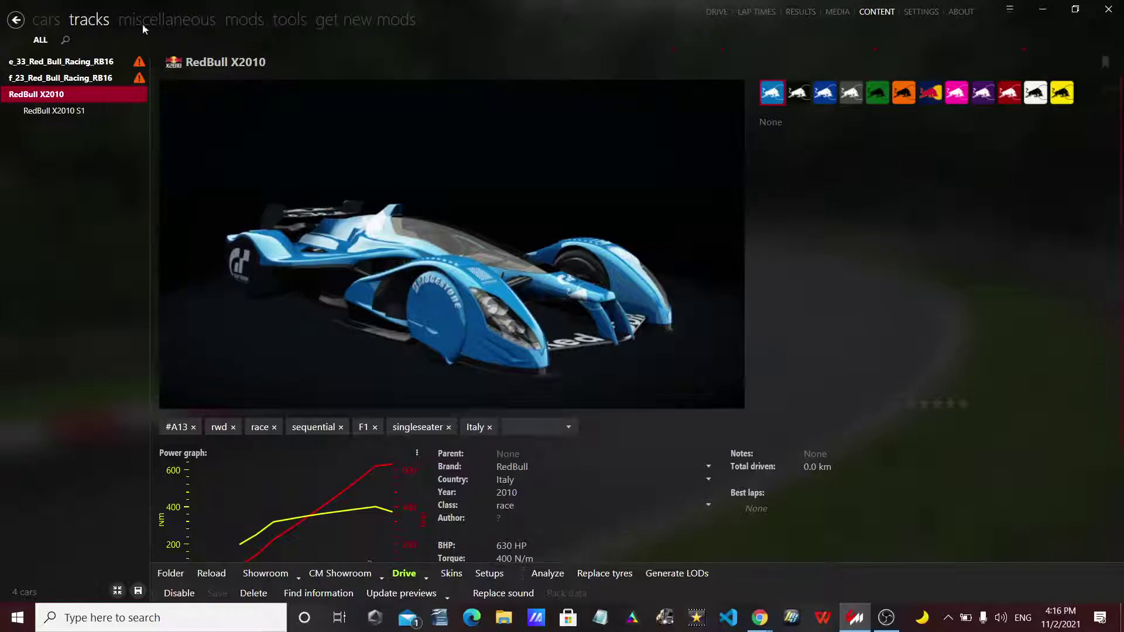
pyautogui.click(365, 20)
pyautogui.click(289, 21)
pyautogui.click(249, 21)
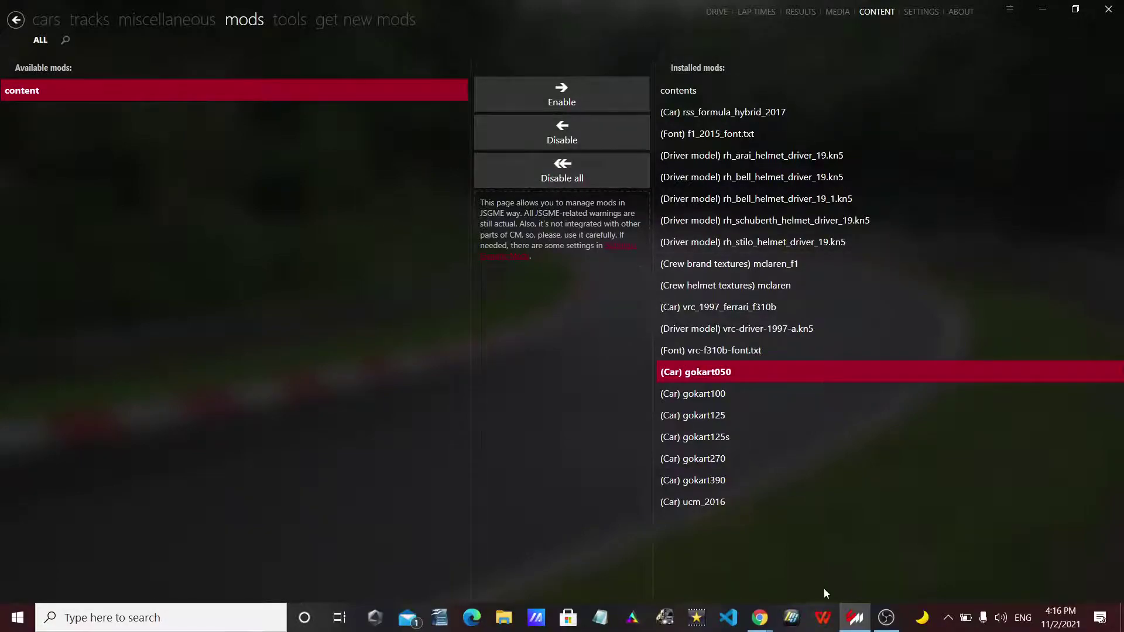
# - Examine the configured mod download sources, such as ACMods.net, ASR Formula, Assetto Corsa Mods and Assetto Land
pyautogui.click(366, 20)
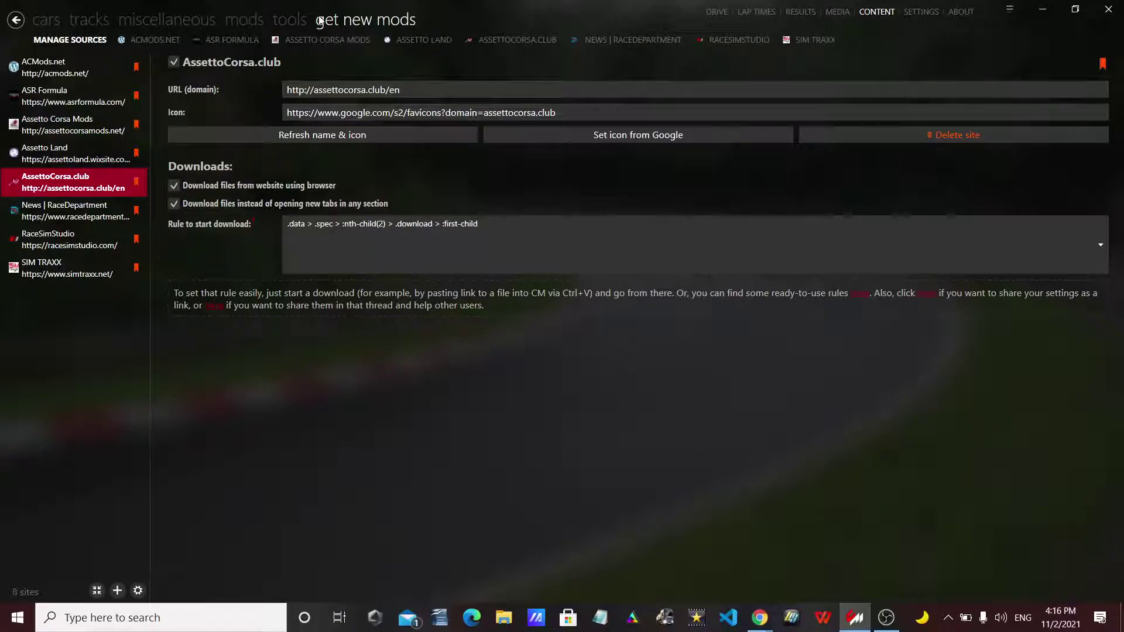
pyautogui.click(75, 75)
pyautogui.click(80, 96)
pyautogui.click(86, 126)
pyautogui.click(92, 156)
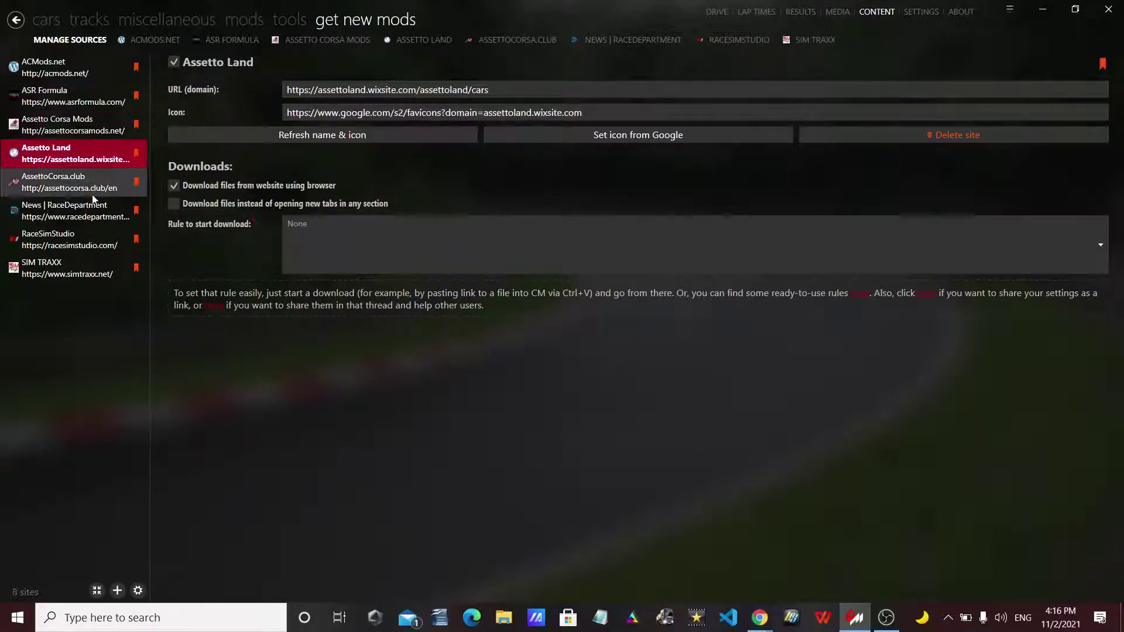
pyautogui.click(91, 193)
pyautogui.click(88, 240)
pyautogui.click(76, 69)
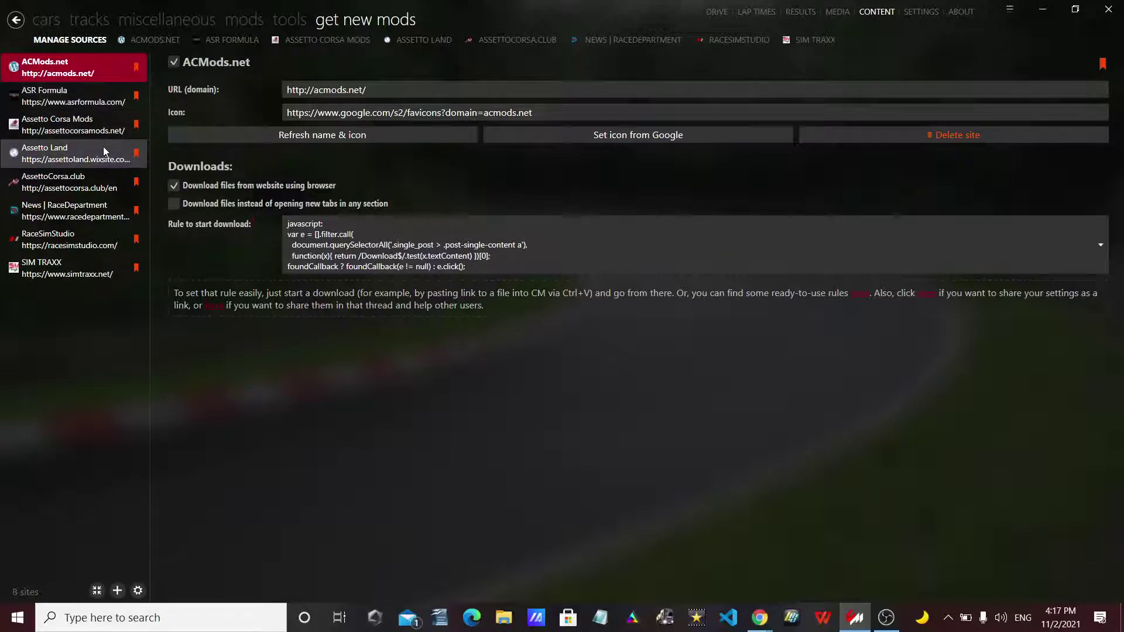
pyautogui.click(75, 160)
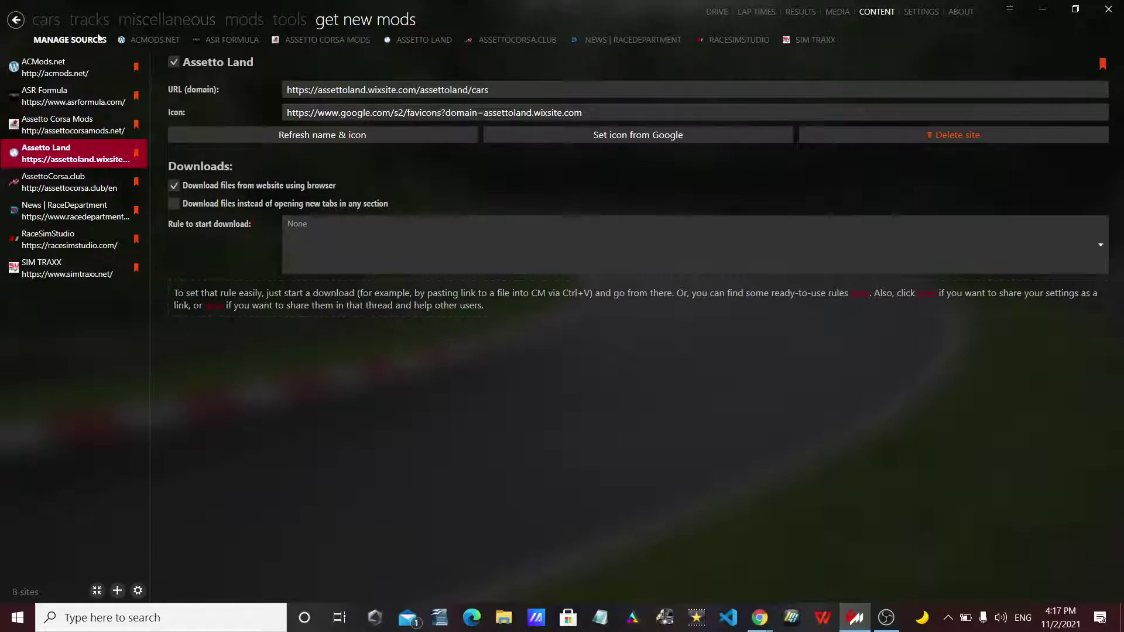
# - Download the Chevrolet Camaro ZL1 1LE 2018 mod from the Chevrolet page of the Assetto Land site
pyautogui.click(441, 40)
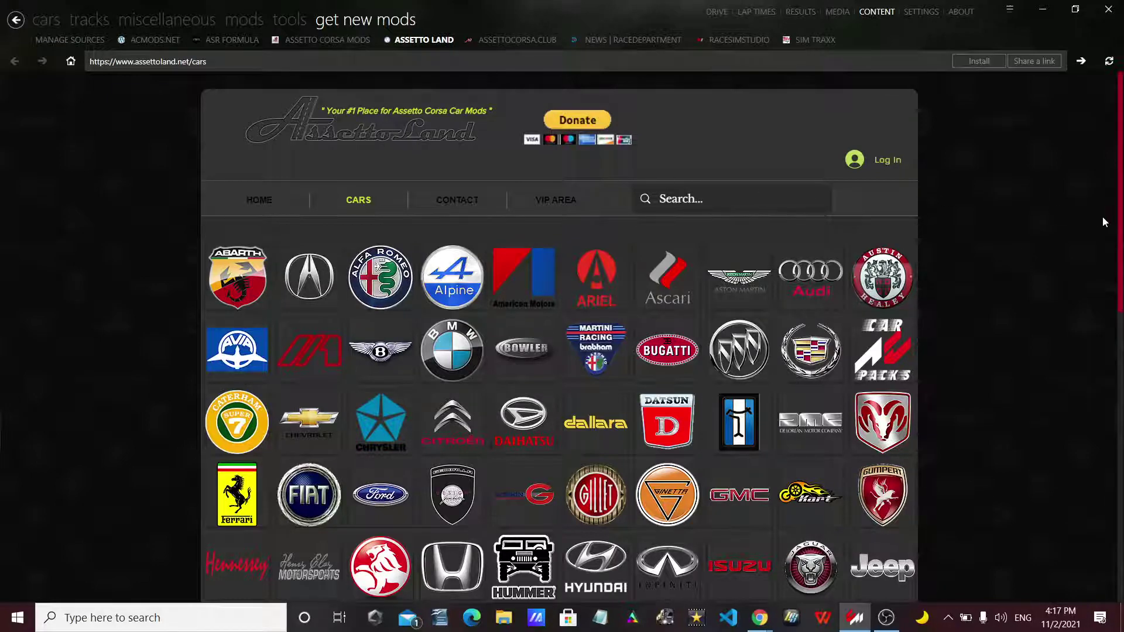
pyautogui.scroll(-10, 843, 365)
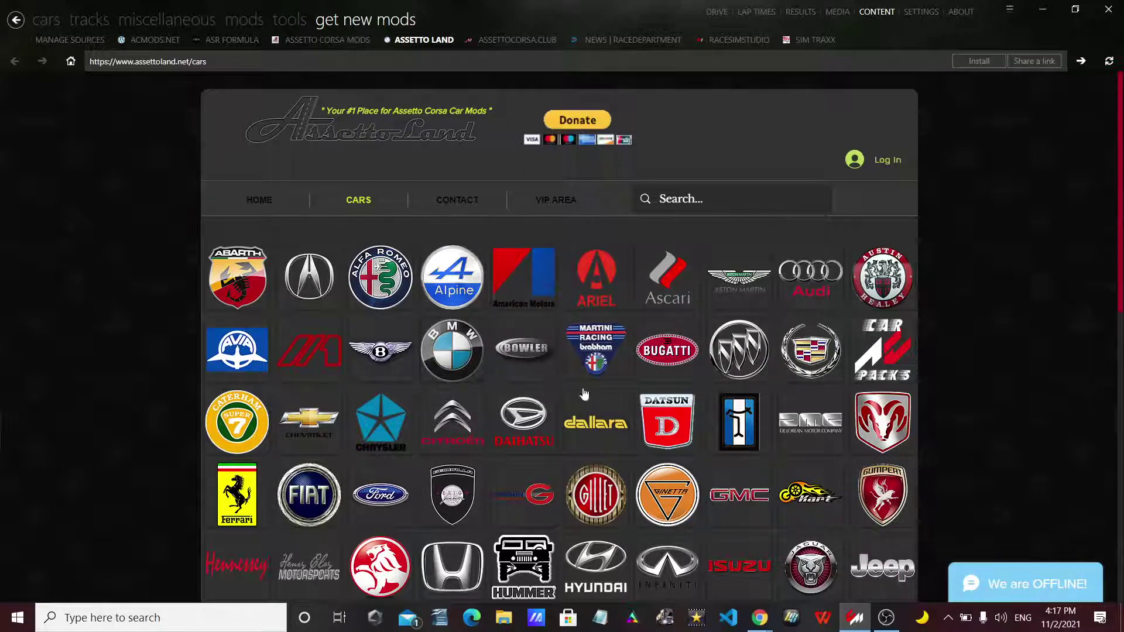
pyautogui.click(295, 423)
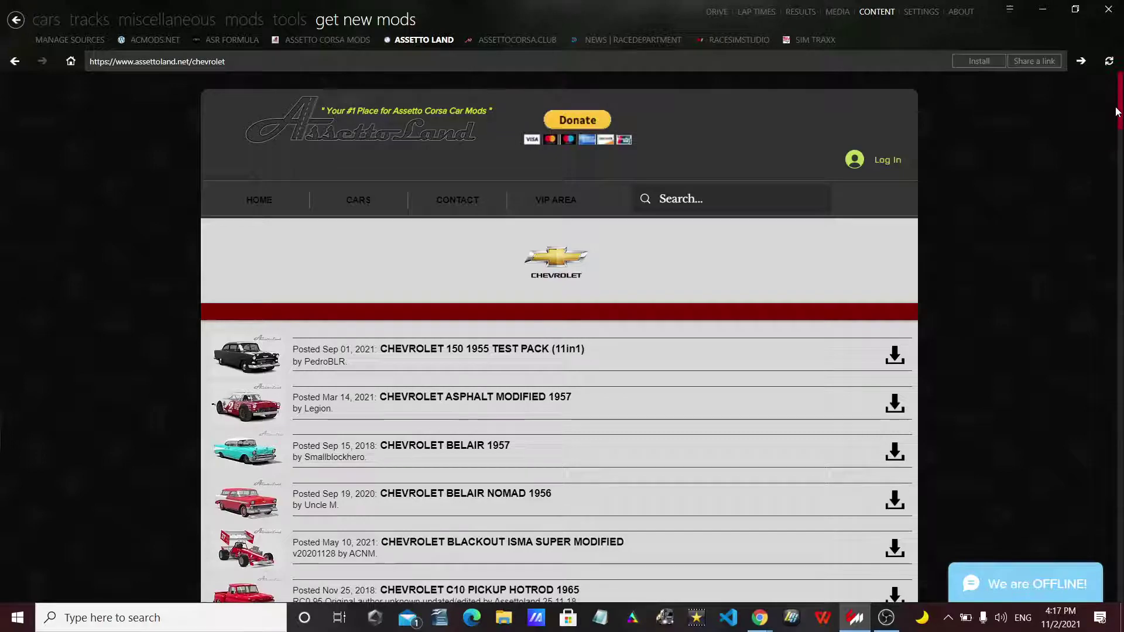
pyautogui.moveTo(1119, 125); pyautogui.dragTo(1117, 253)
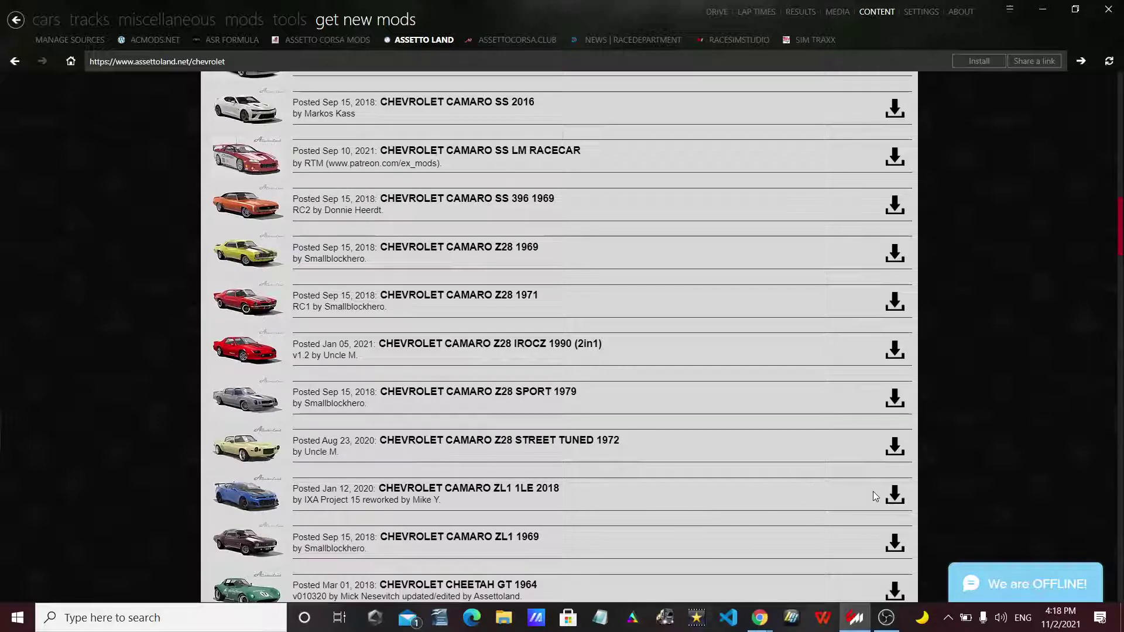
pyautogui.click(895, 499)
# - Install the downloaded Chevrolet Camaro ZL1 1LE 2018 car with the option to install it as a mod as well
pyautogui.moveTo(1017, 23)
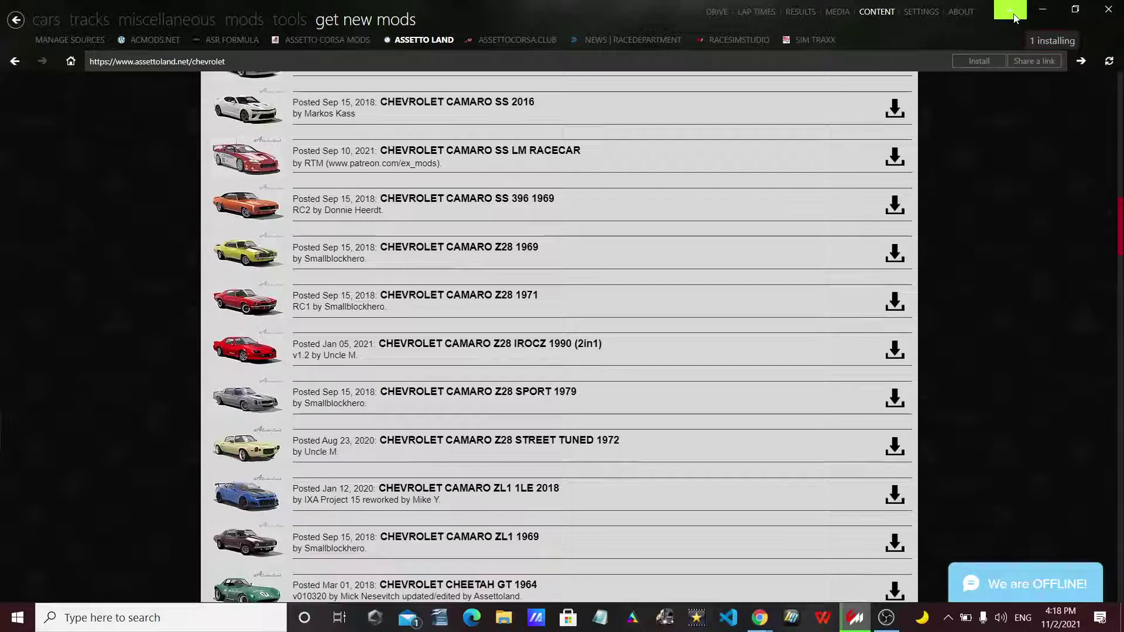
pyautogui.click(1012, 12)
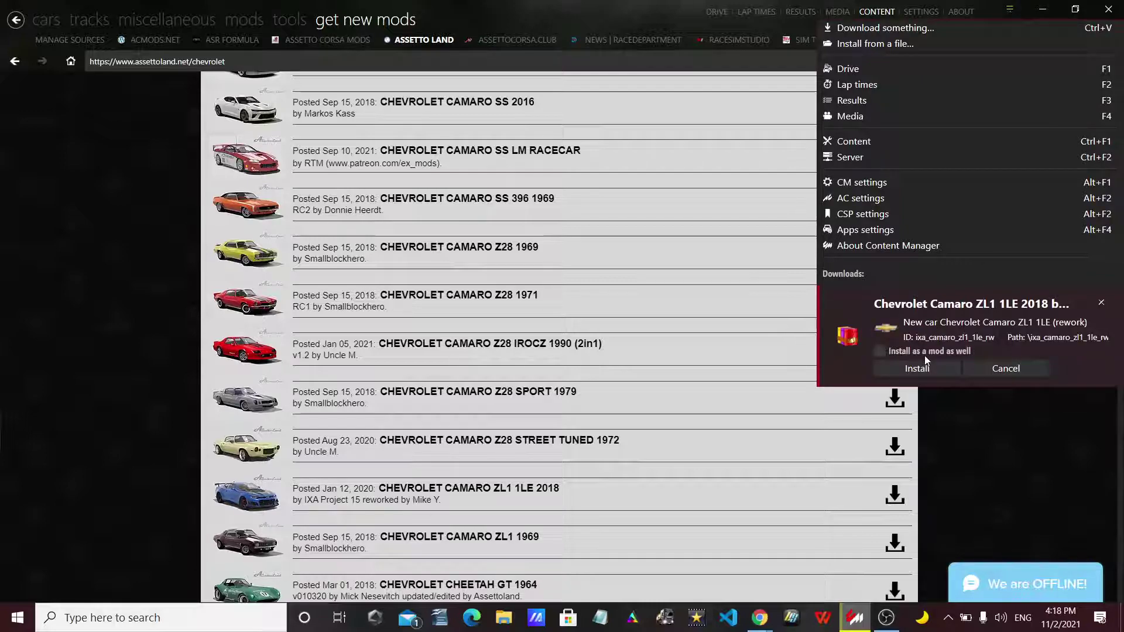
pyautogui.click(881, 351)
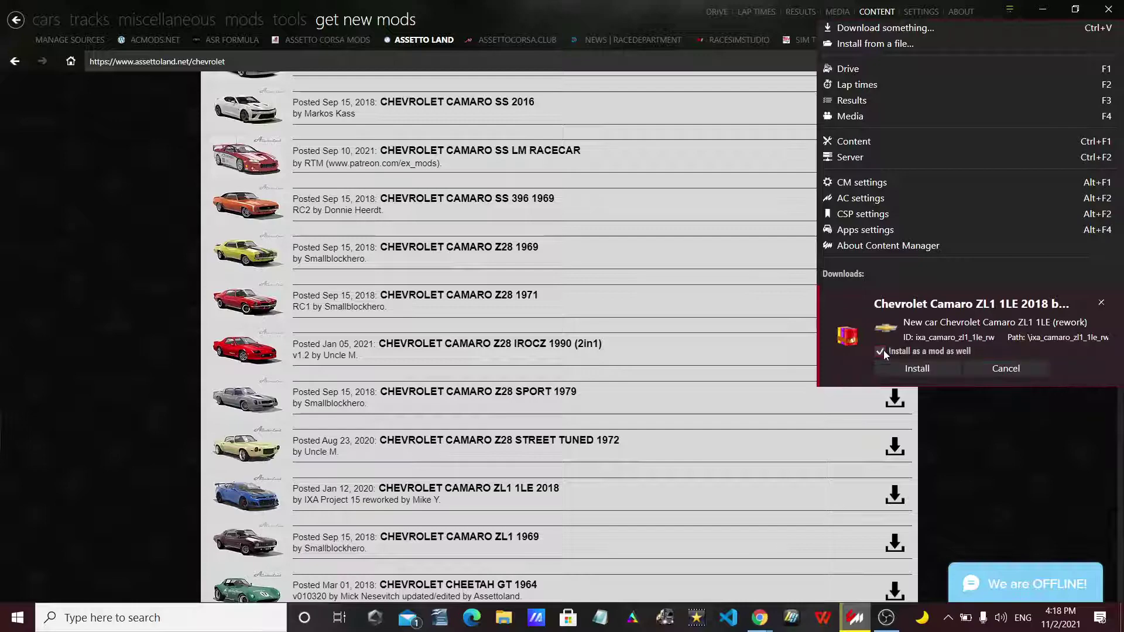
pyautogui.click(932, 368)
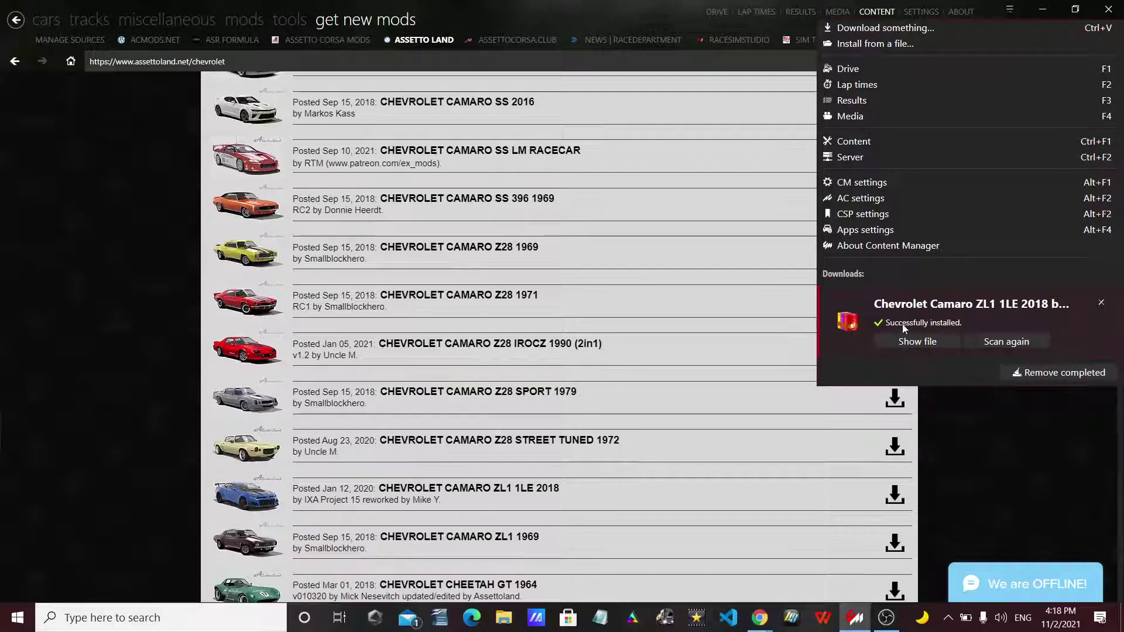
# - Show all installed cars without the "red" filter and locate the Chevrolet Camaro ZL1 1LE (rework) in the list
pyautogui.click(46, 20)
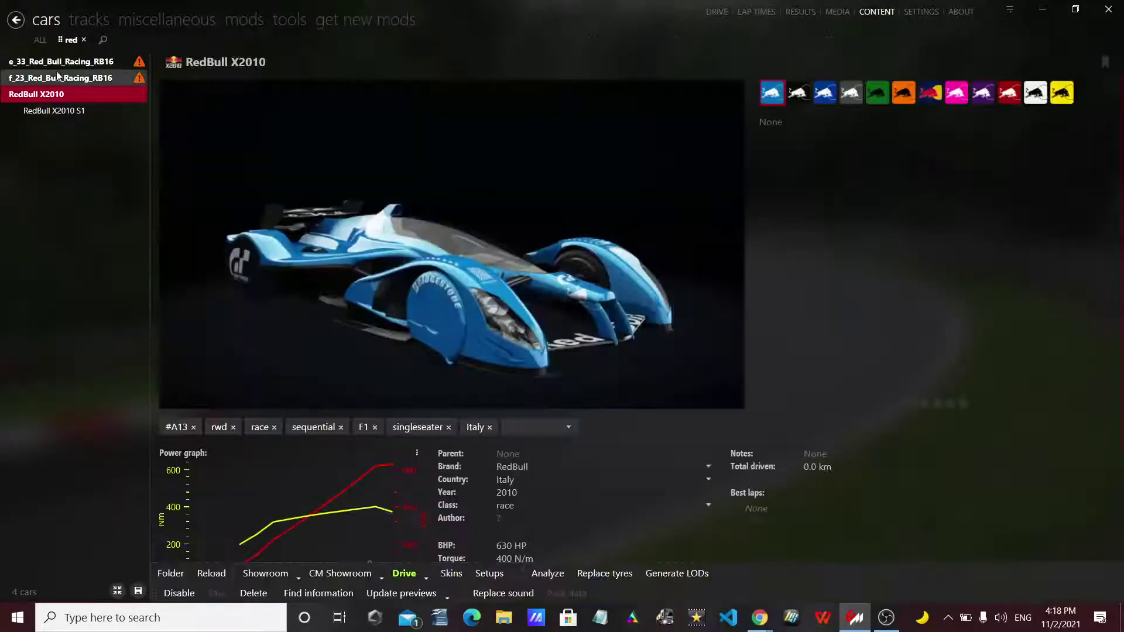
pyautogui.click(39, 41)
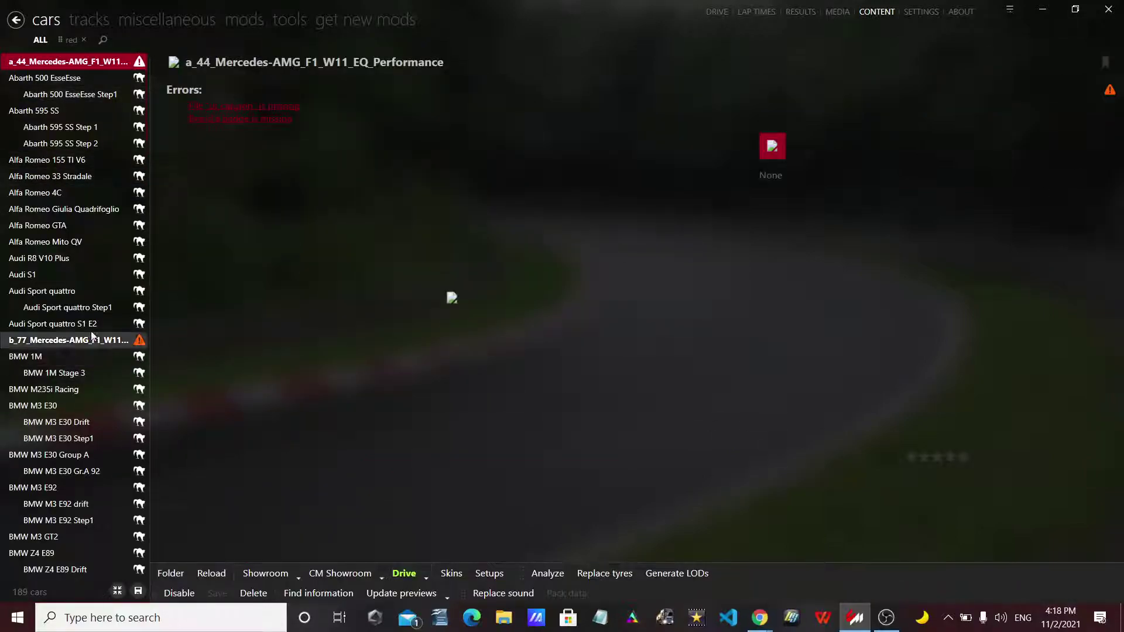
pyautogui.moveTo(143, 96); pyautogui.dragTo(146, 160)
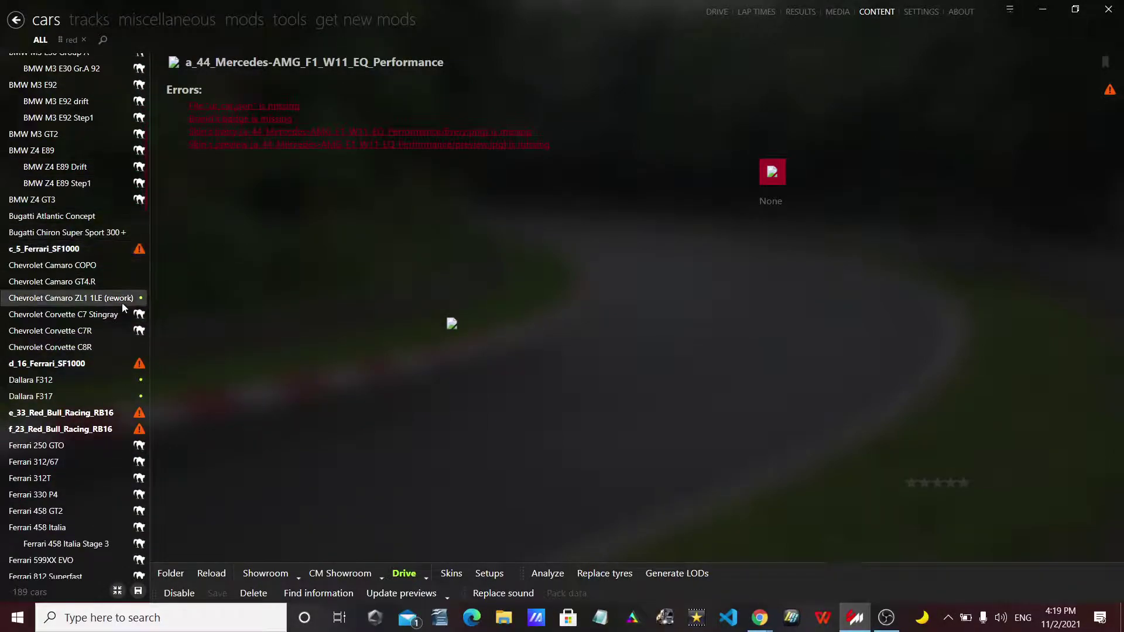
pyautogui.moveTo(121, 301)
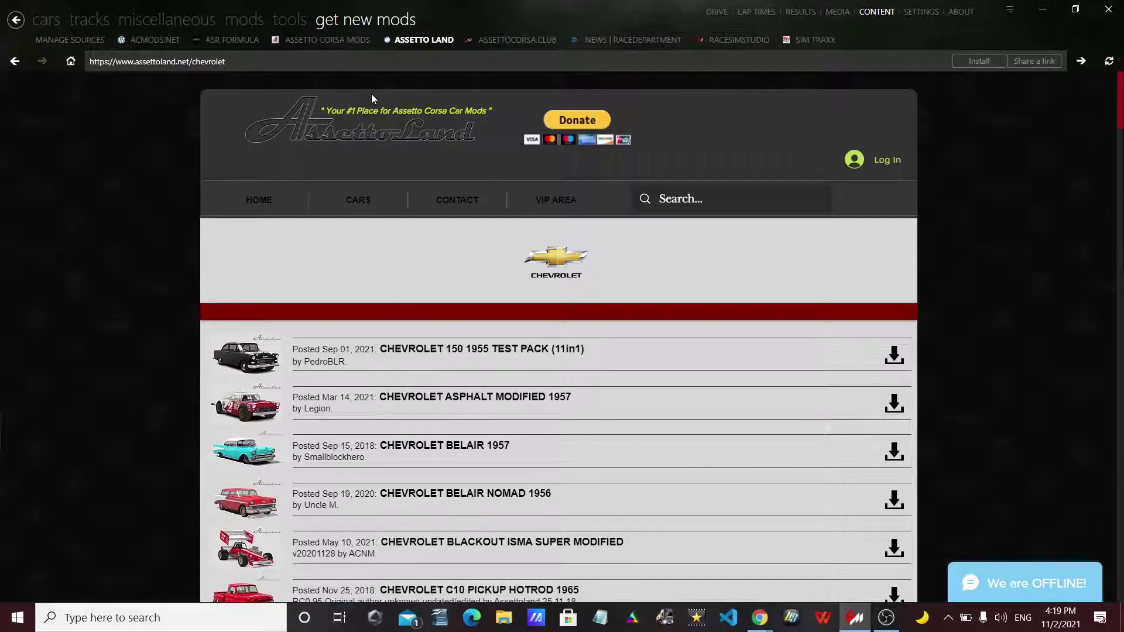
# - View the SIM TRAXX mod source and the latest car updates on AssettoCorsa.club
pyautogui.click(814, 44)
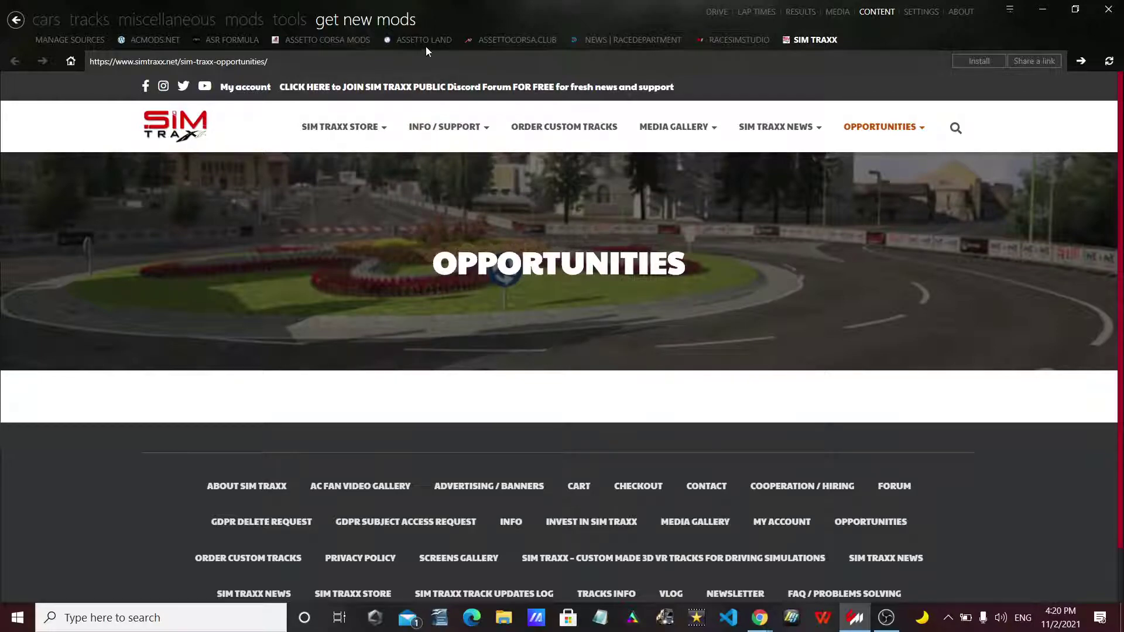
pyautogui.click(484, 41)
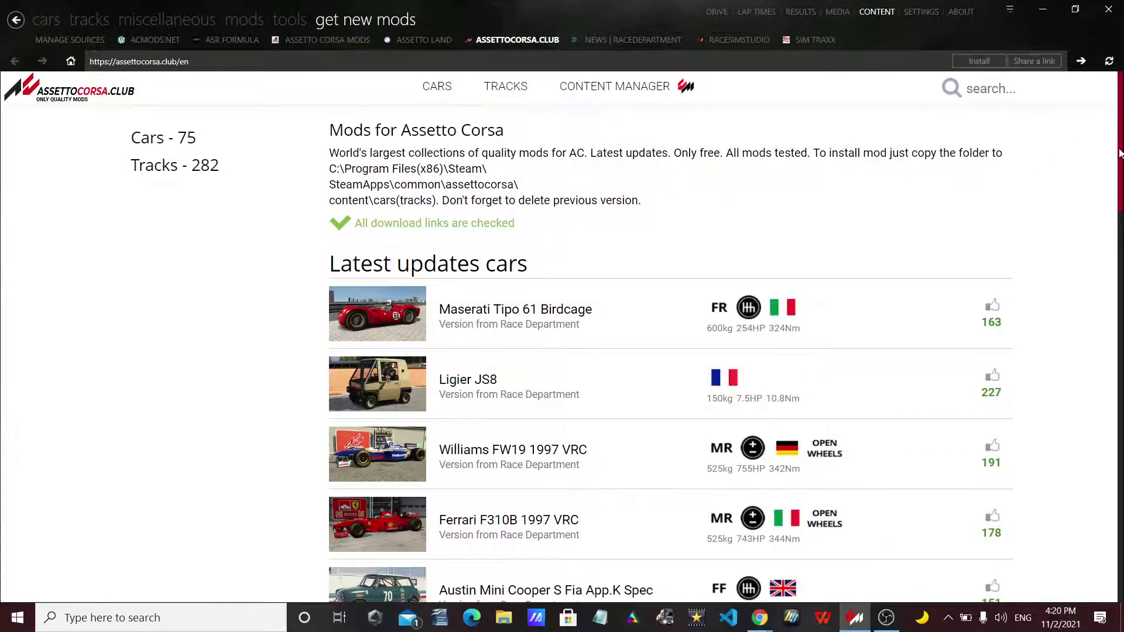
pyautogui.scroll(-1, 1119, 154)
pyautogui.moveTo(1116, 186); pyautogui.dragTo(1118, 231)
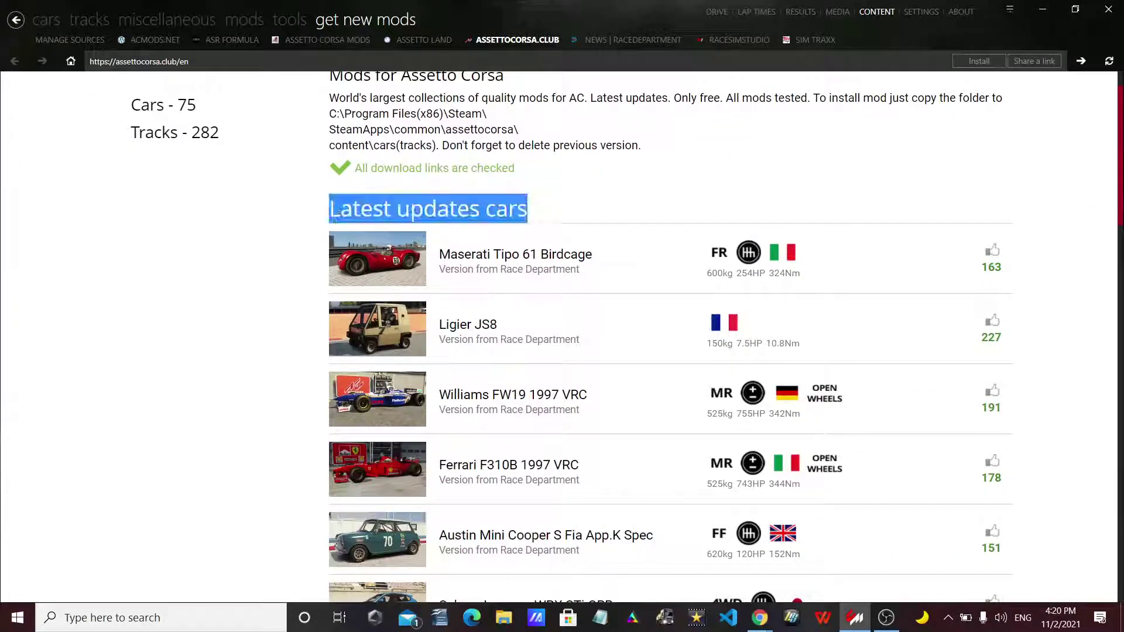
pyautogui.scroll(1, 1057, 201)
# - Search AssettoCorsa.club for "honda" and view the Honda Racing Lawn Mower mod page
pyautogui.click(998, 97)
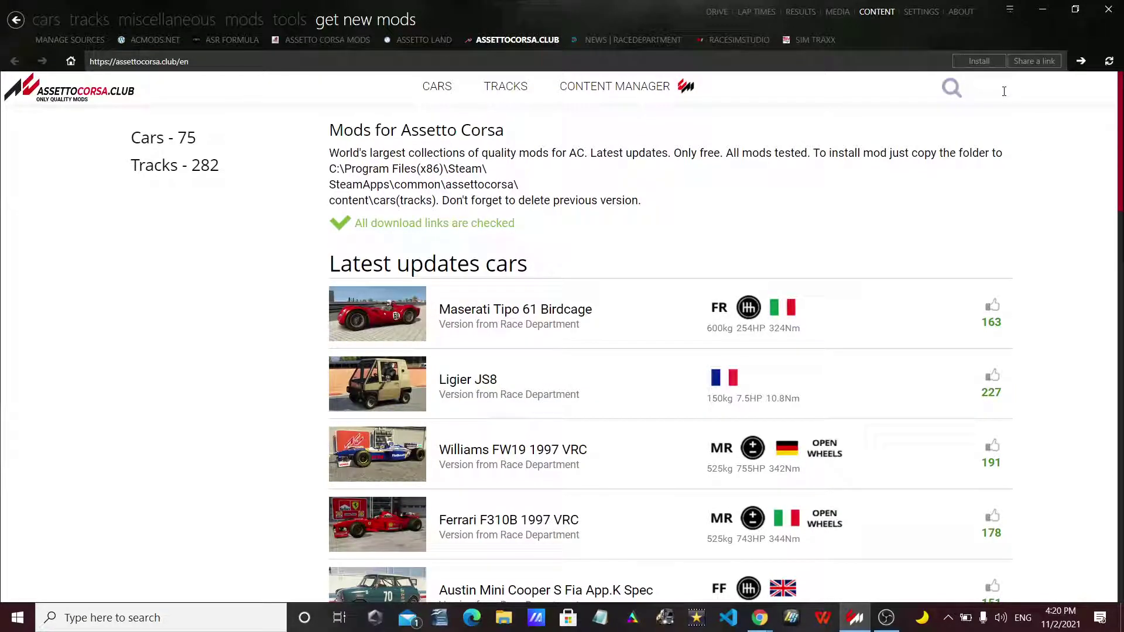
pyautogui.write('honda')
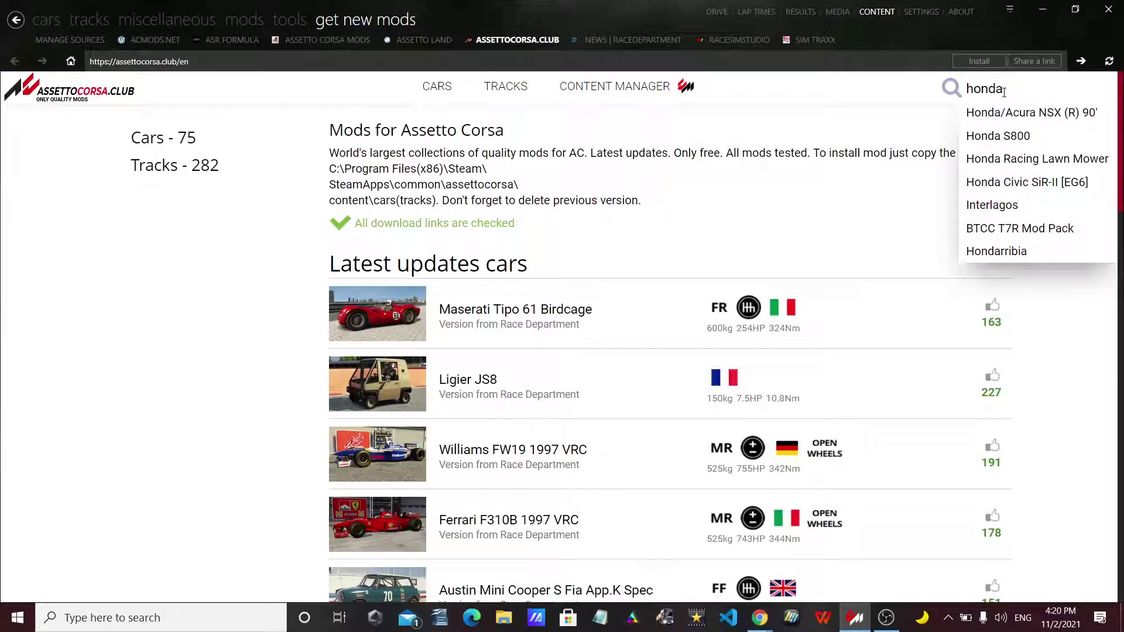
pyautogui.click(1076, 162)
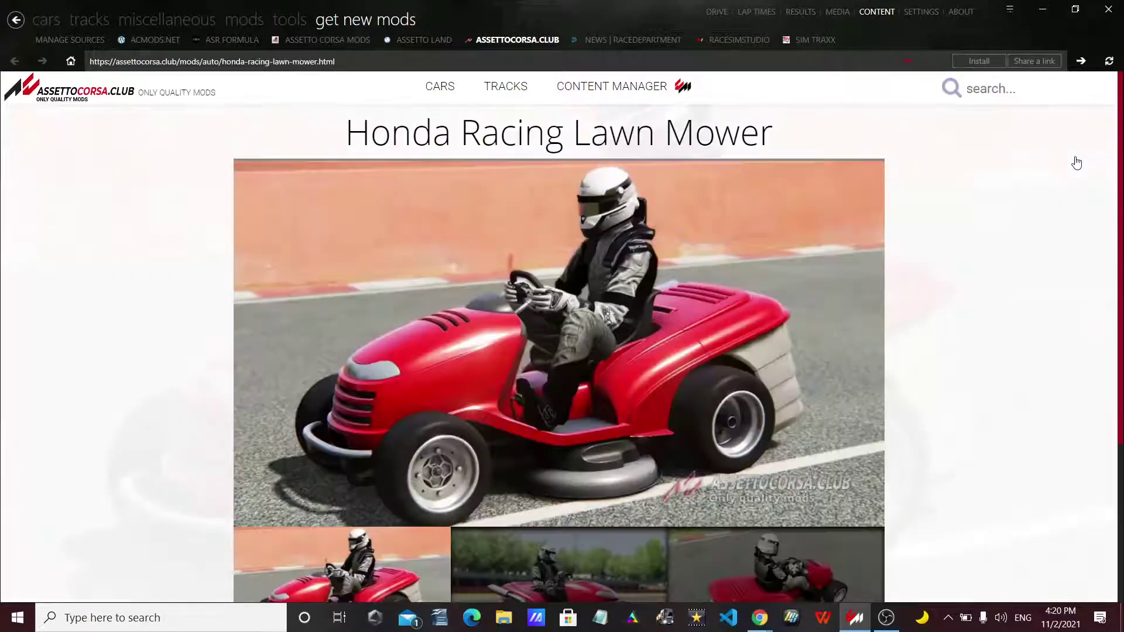
pyautogui.scroll(-4, 1076, 163)
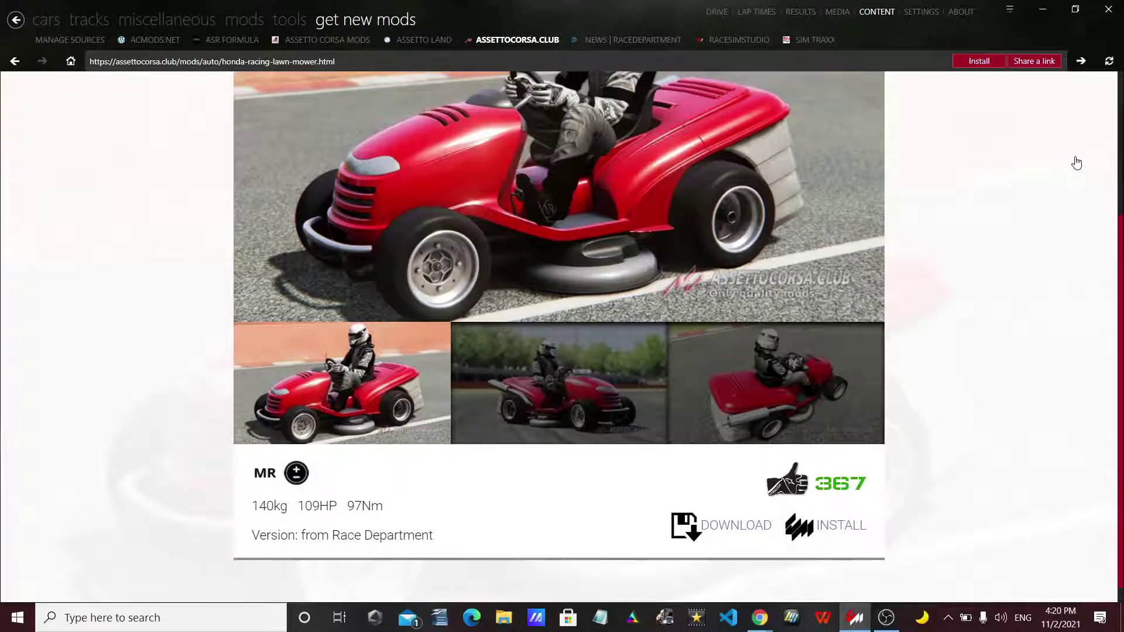
pyautogui.scroll(3, 1076, 163)
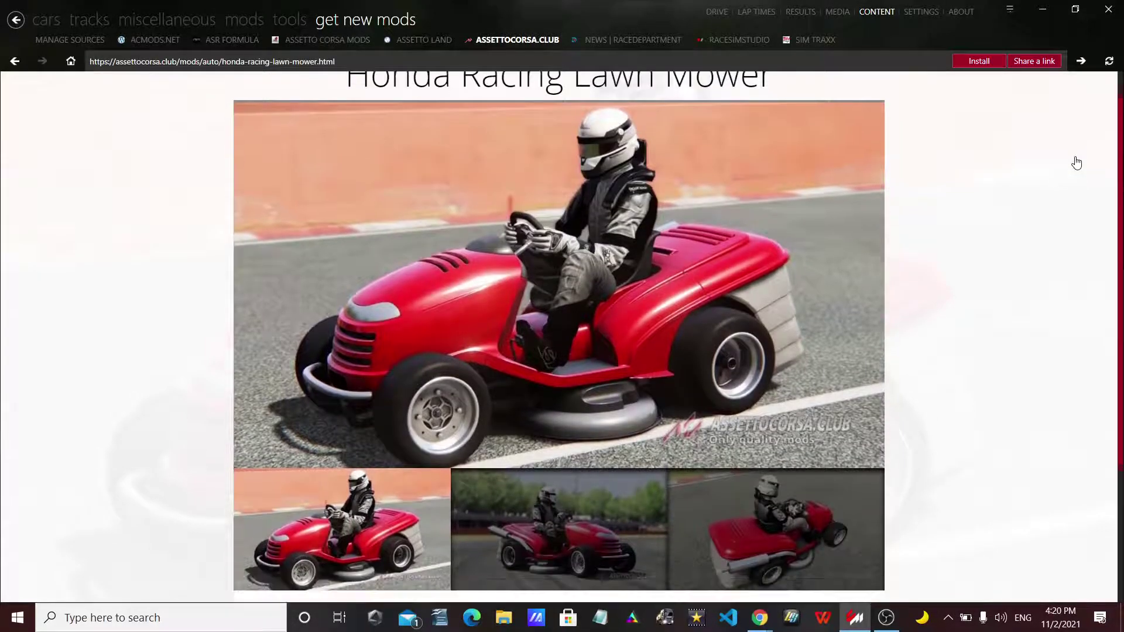
pyautogui.scroll(2, 1076, 163)
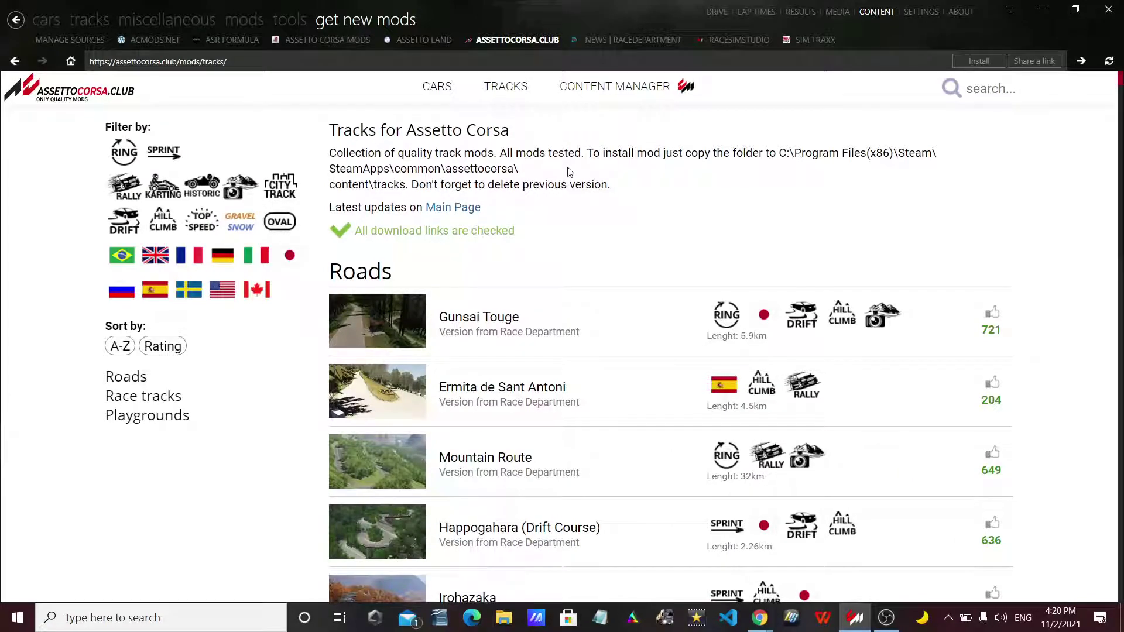
# - Browse the list of road track mods on the AssettoCorsa.club tracks page
pyautogui.scroll(-10, 568, 172)
pyautogui.scroll(-4, 568, 171)
pyautogui.scroll(8, 568, 172)
pyautogui.scroll(7, 568, 173)
pyautogui.click(990, 89)
pyautogui.scroll(-8, 670, 337)
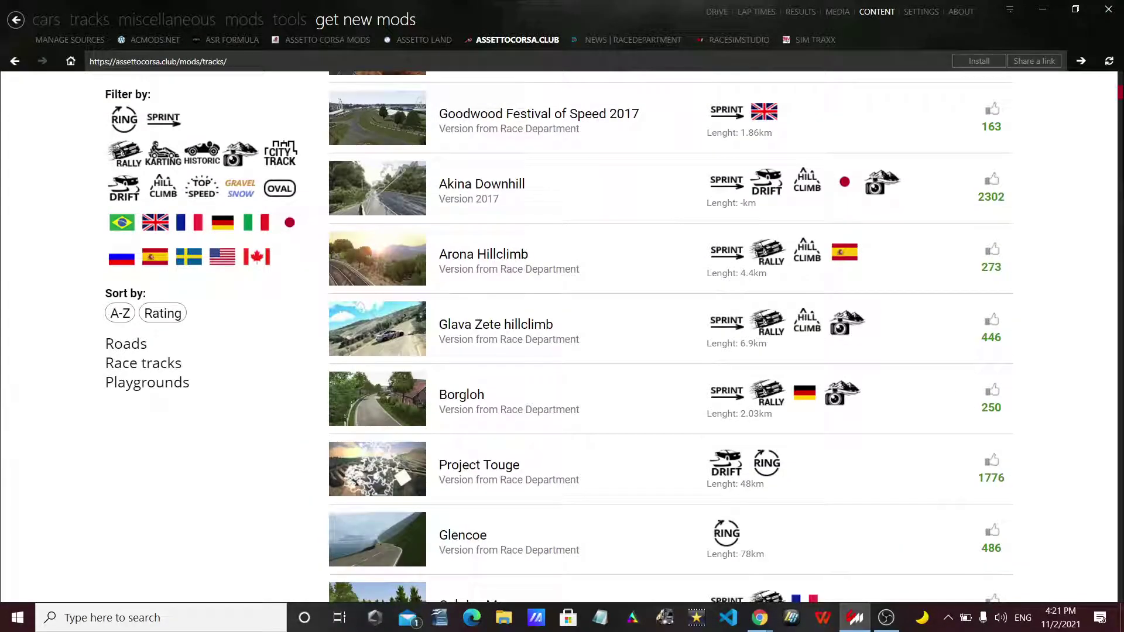
pyautogui.scroll(-17, 670, 337)
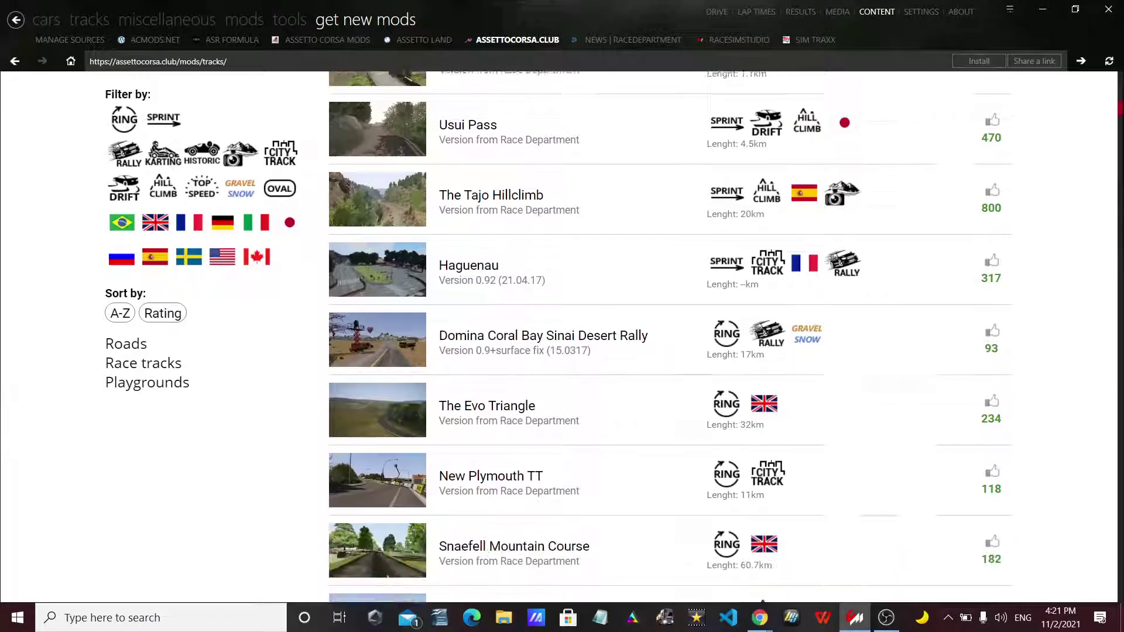
pyautogui.scroll(-10, 671, 337)
pyautogui.scroll(-10, 670, 337)
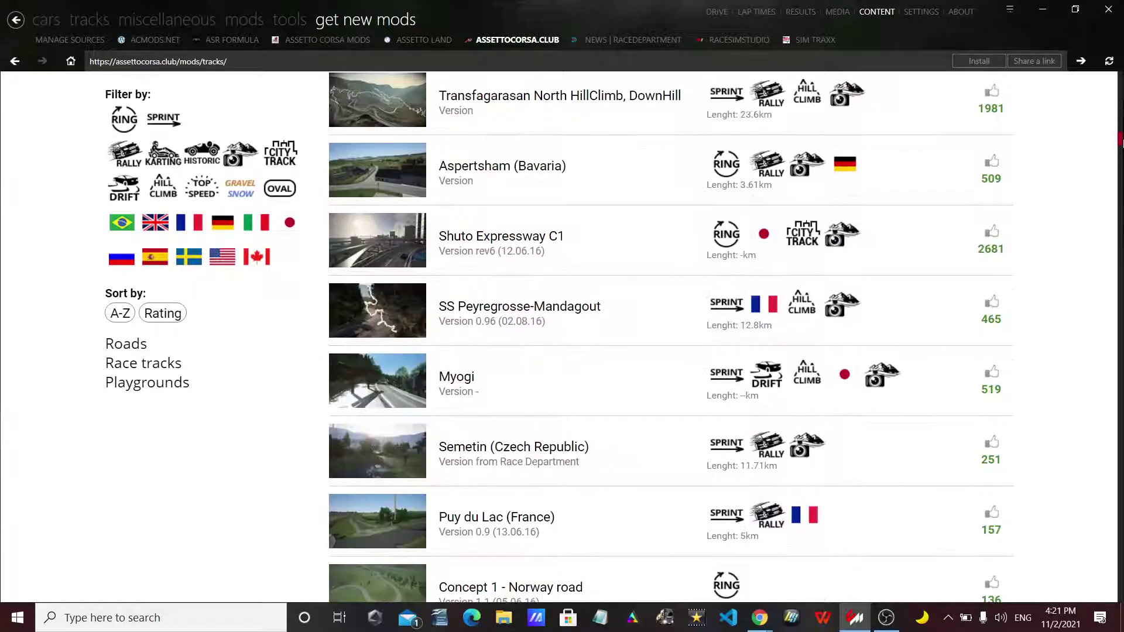
# - Find the Rome ePrix track in the AssettoCorsa.club tracks list and open its mod page down to the install options
pyautogui.scroll(-13, 670, 337)
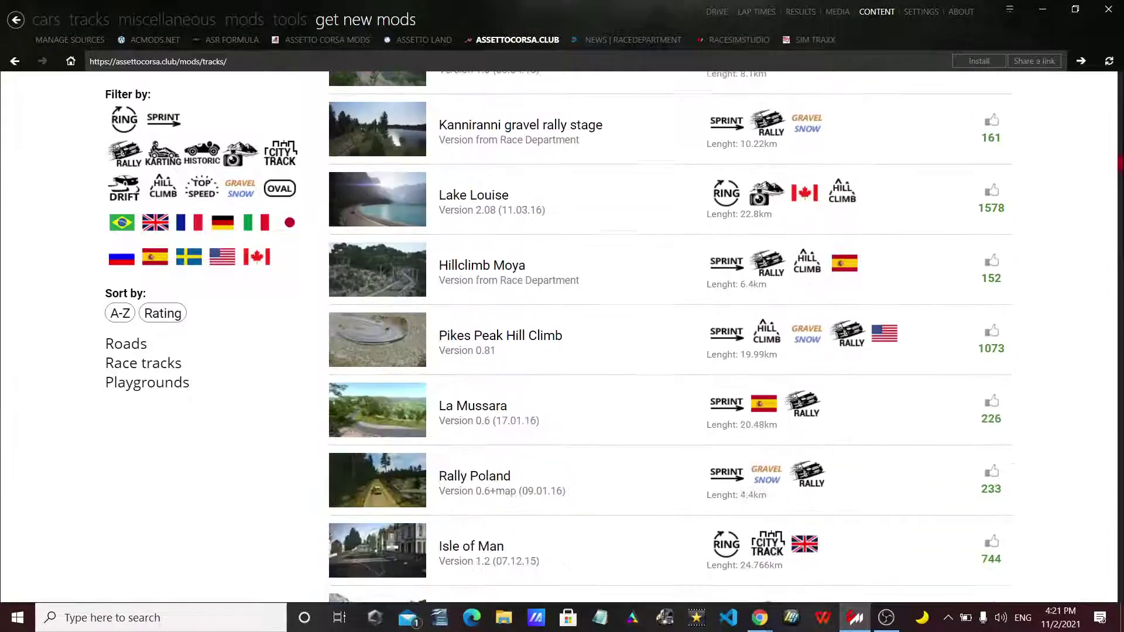
pyautogui.scroll(-4, 670, 337)
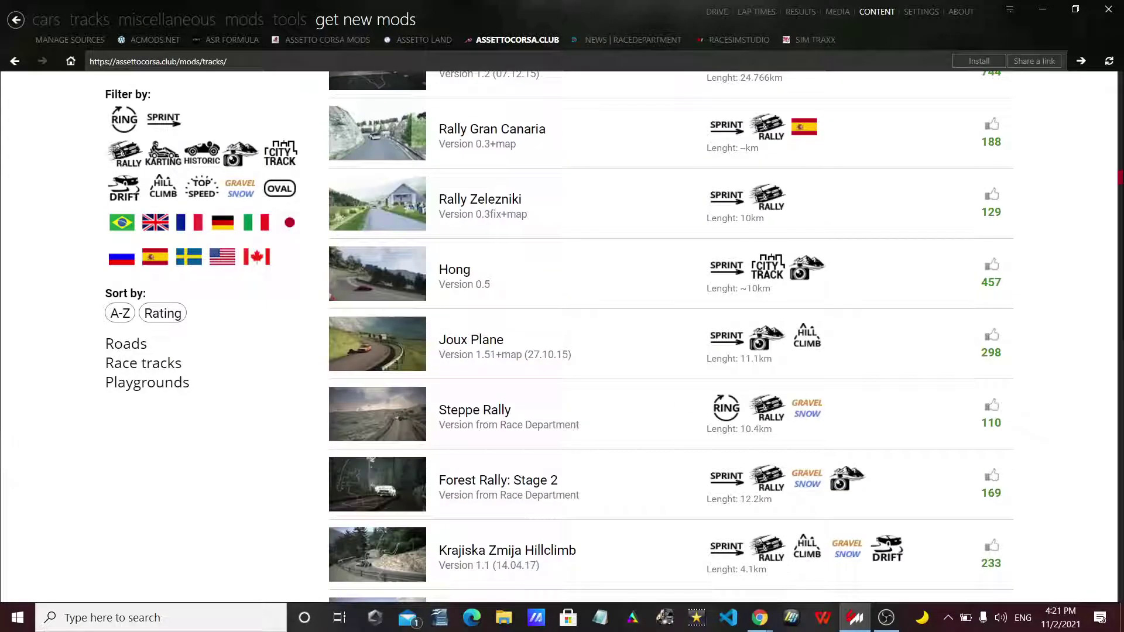
pyautogui.moveTo(1120, 175); pyautogui.dragTo(1121, 223)
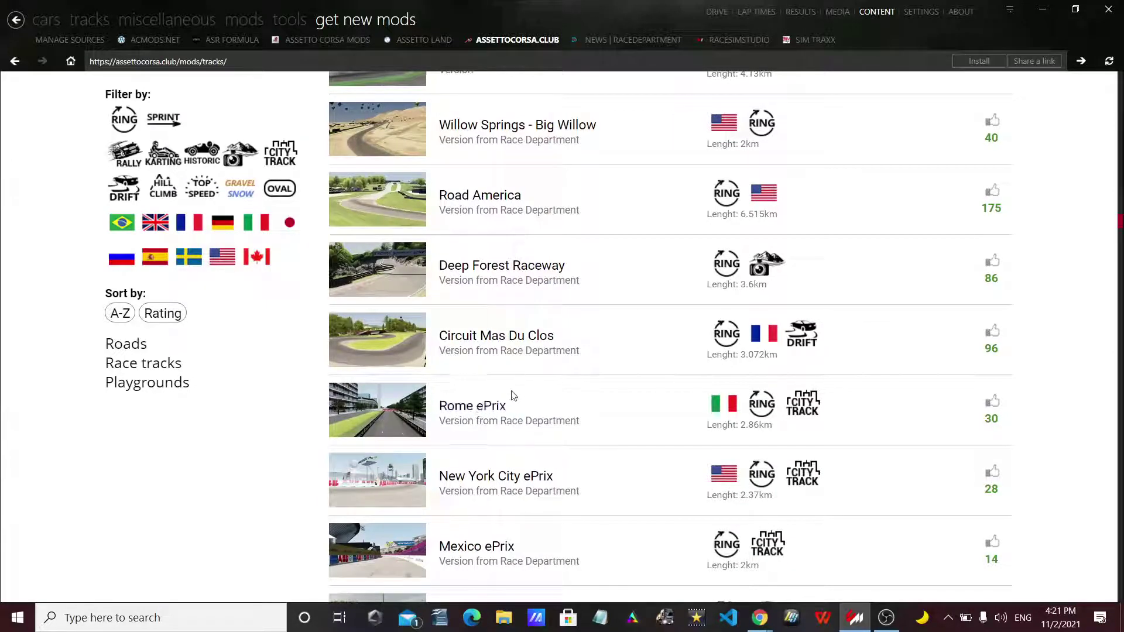
pyautogui.click(474, 408)
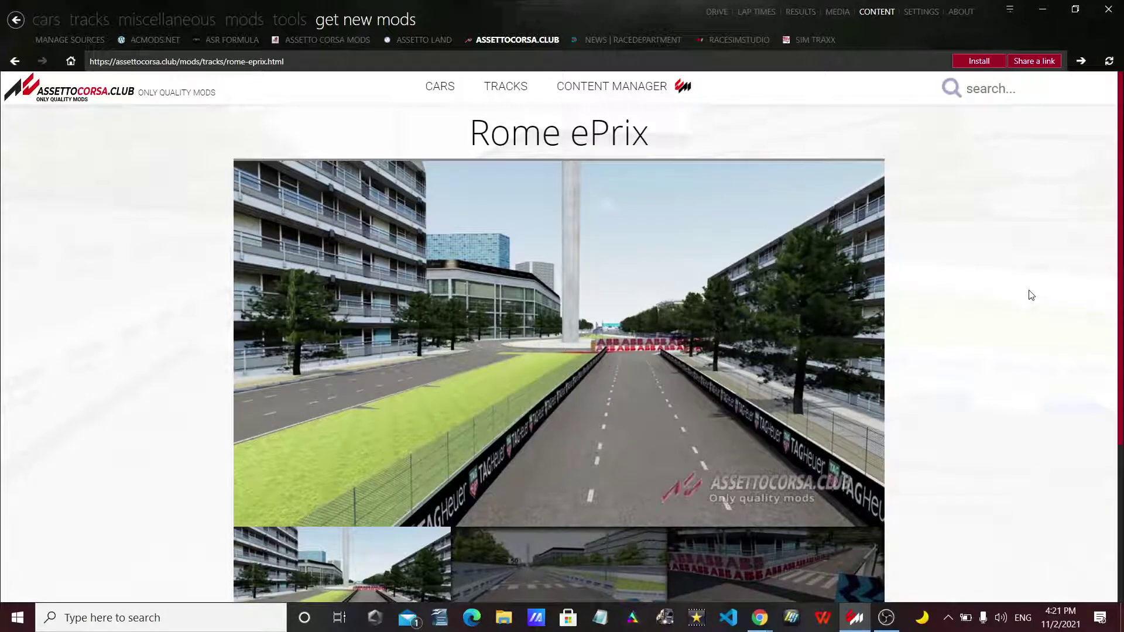
pyautogui.scroll(-4, 1028, 293)
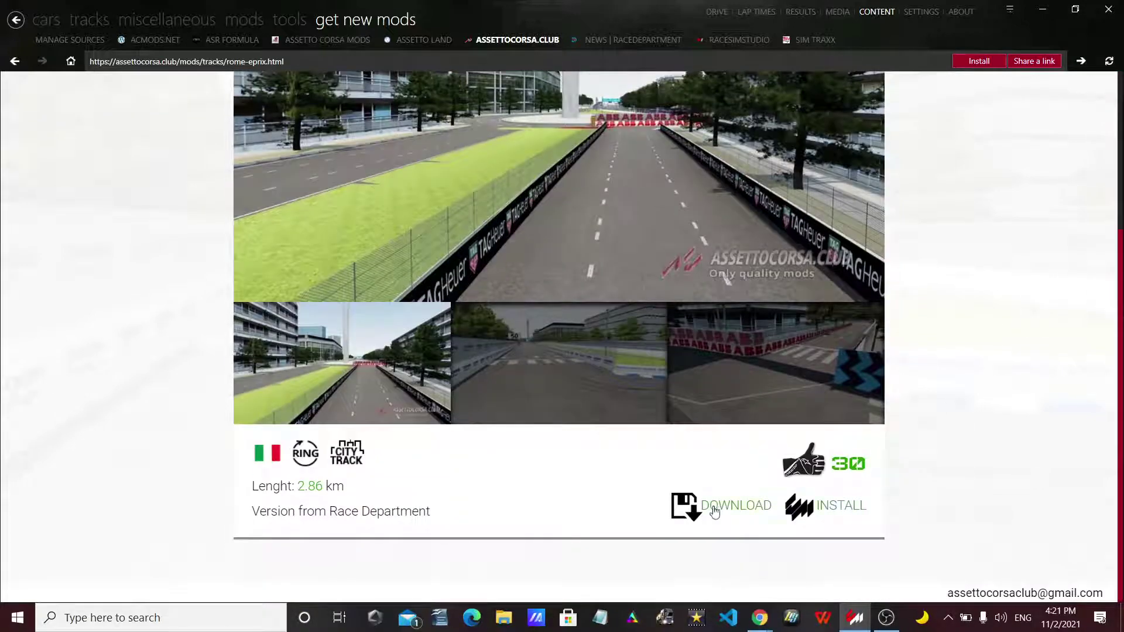
# - Install the Rome ePrix track mod directly from its page and show it among the installed tracks
pyautogui.click(828, 512)
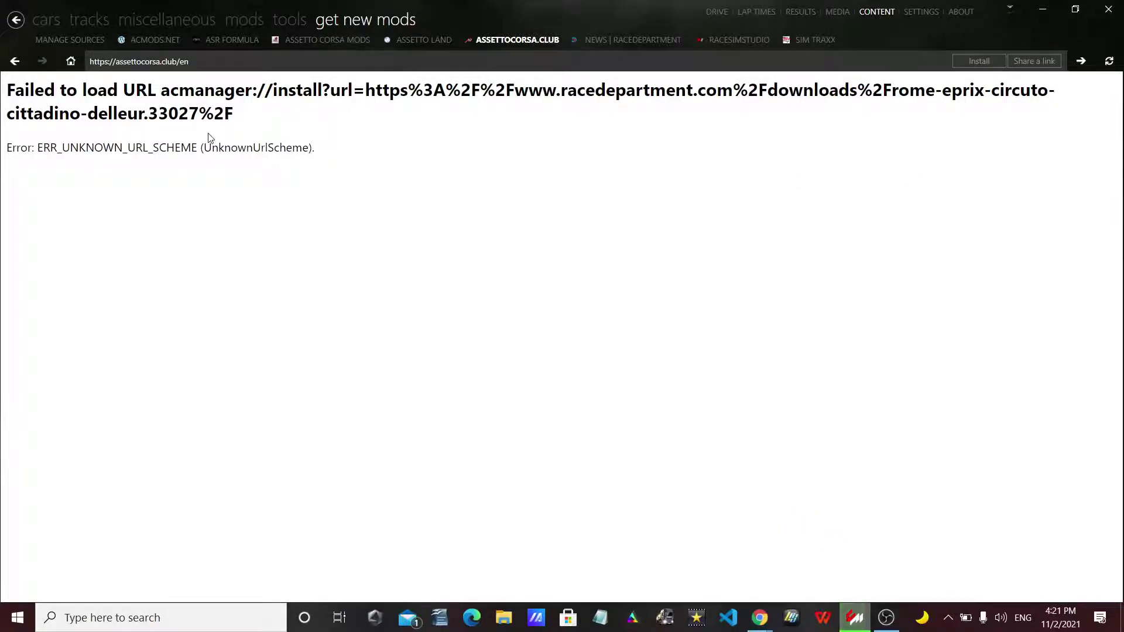
pyautogui.click(1013, 9)
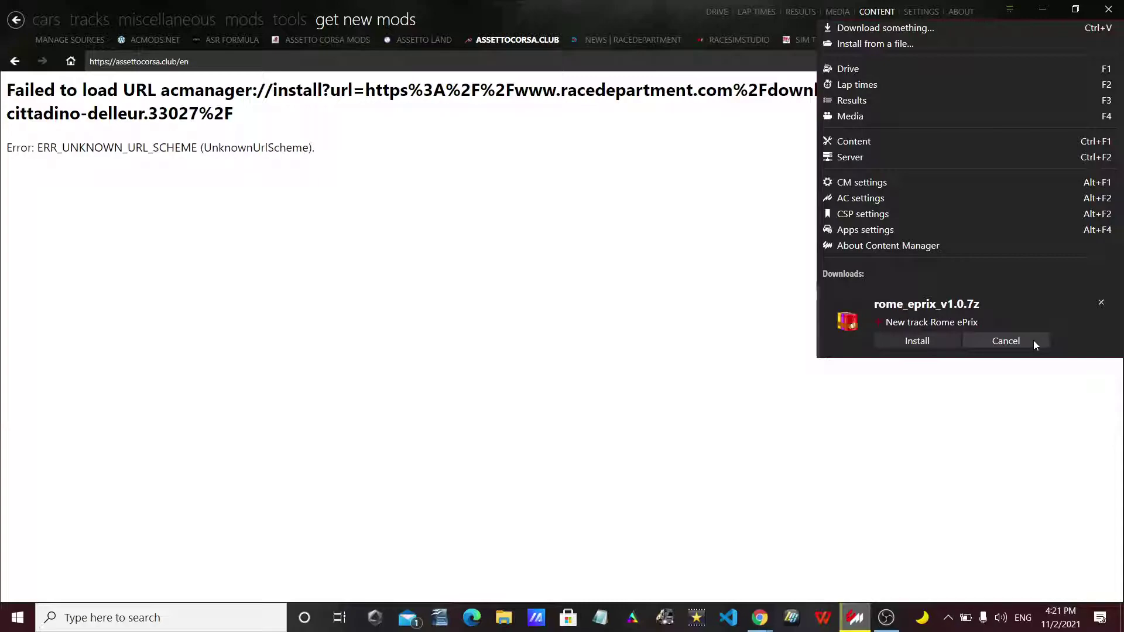
pyautogui.click(880, 323)
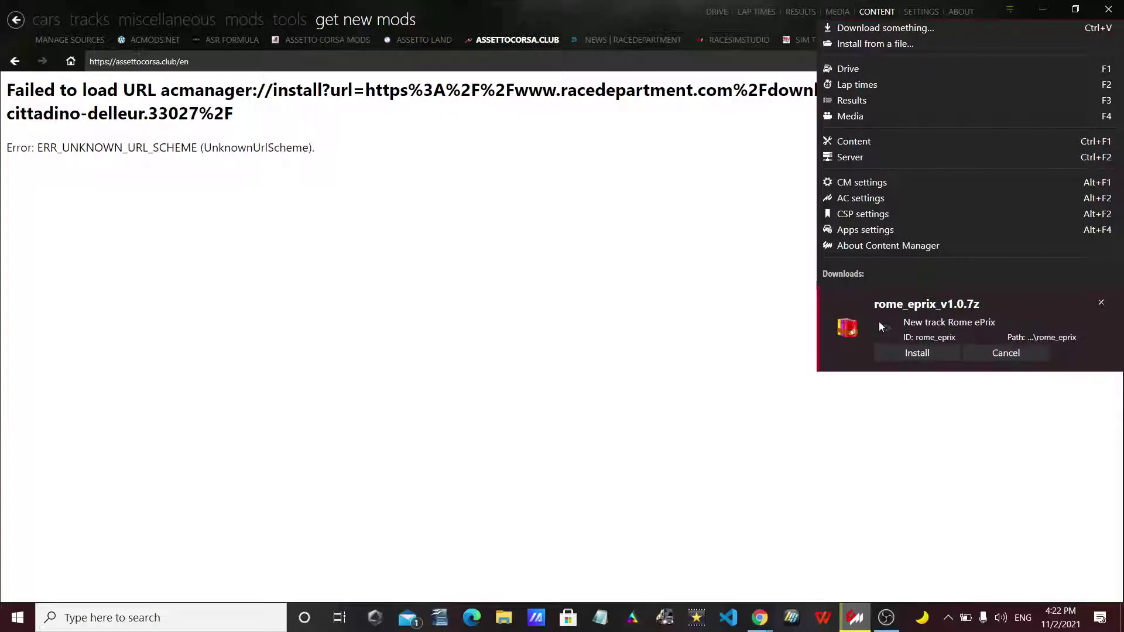
pyautogui.click(919, 358)
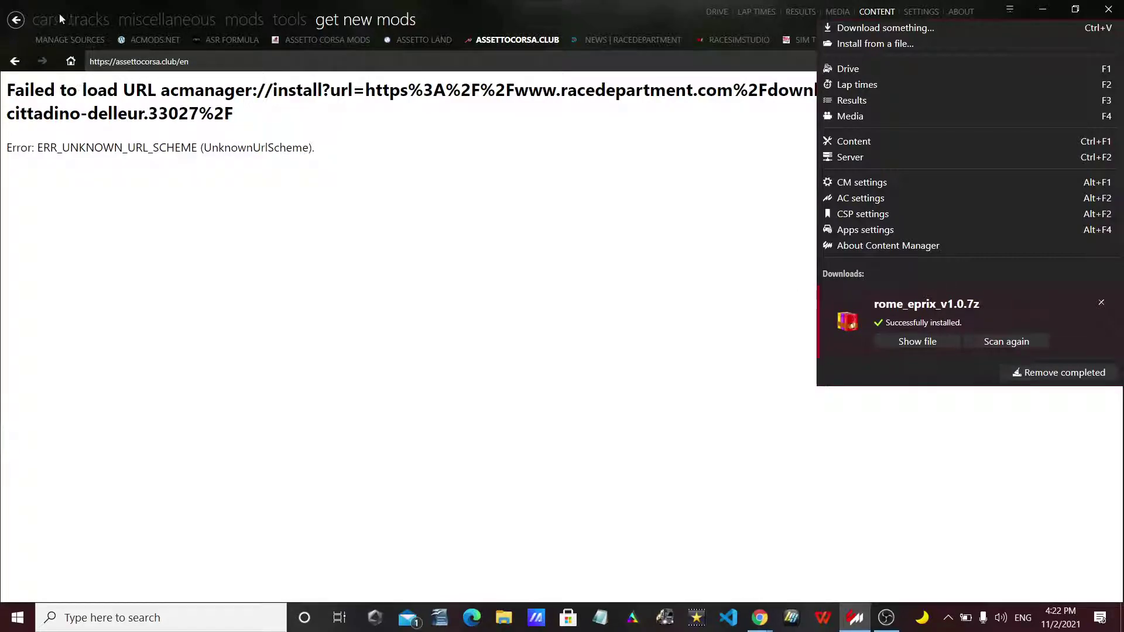
pyautogui.click(95, 23)
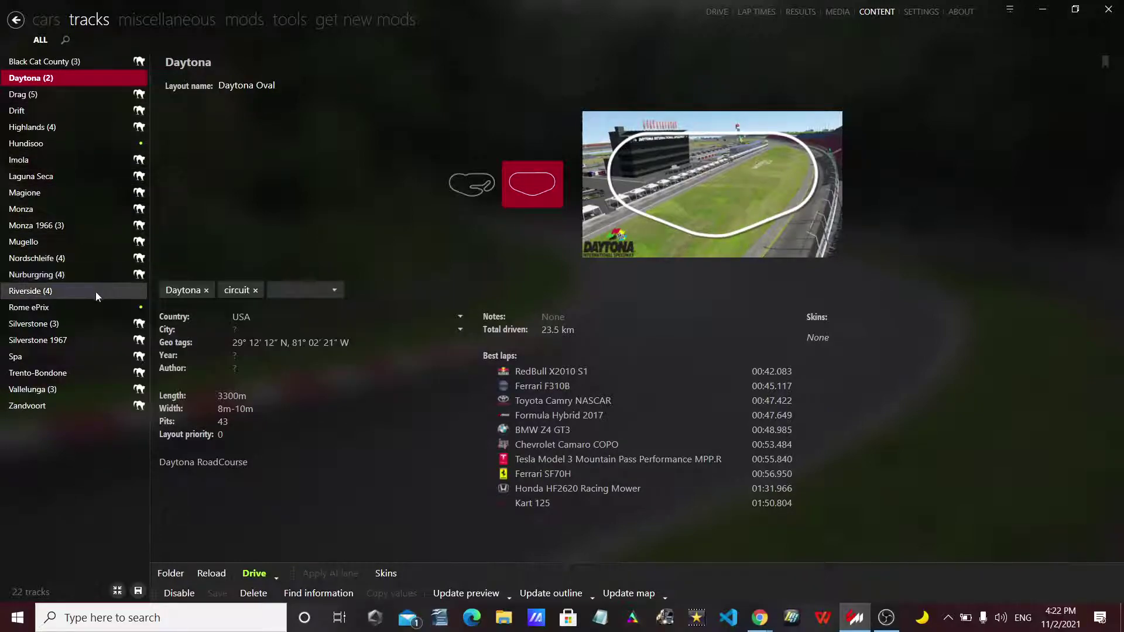
pyautogui.click(89, 306)
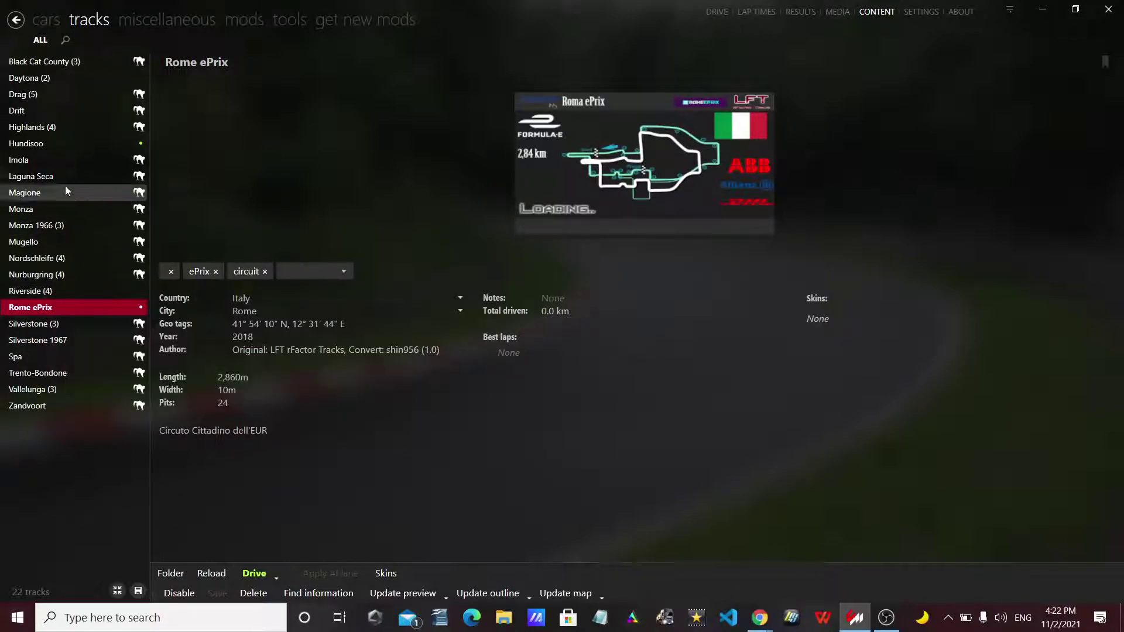
# - Compare the Daytona Oval and Daytona RoadCourse layouts of the installed Daytona track, ending on the RoadCourse
pyautogui.click(82, 76)
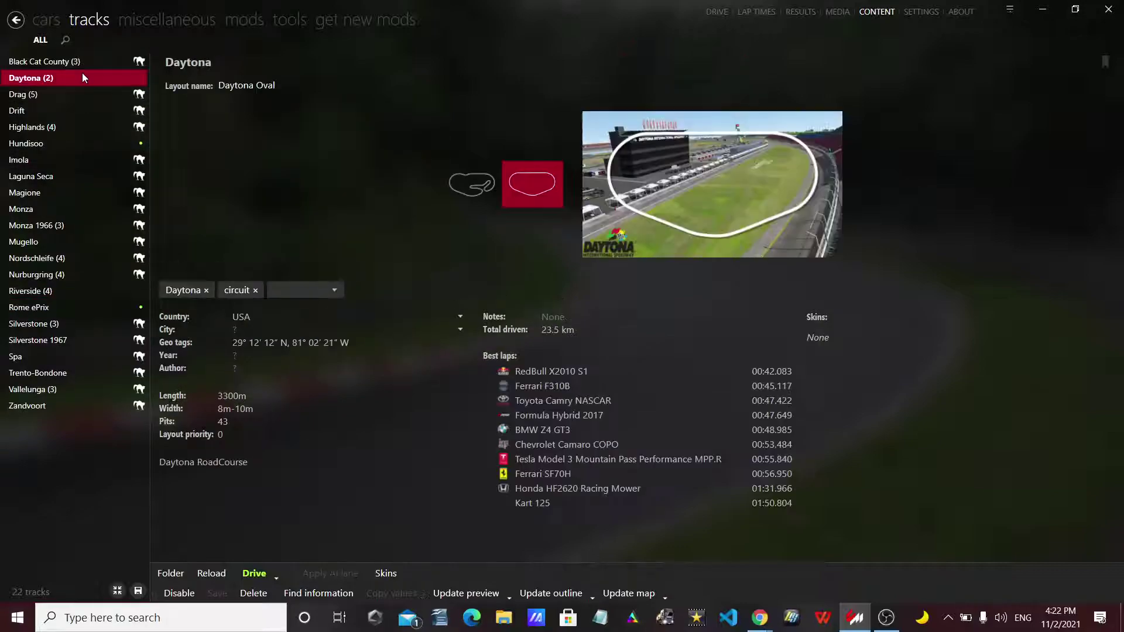
pyautogui.click(471, 186)
pyautogui.click(532, 181)
pyautogui.click(472, 187)
pyautogui.click(533, 181)
pyautogui.click(488, 184)
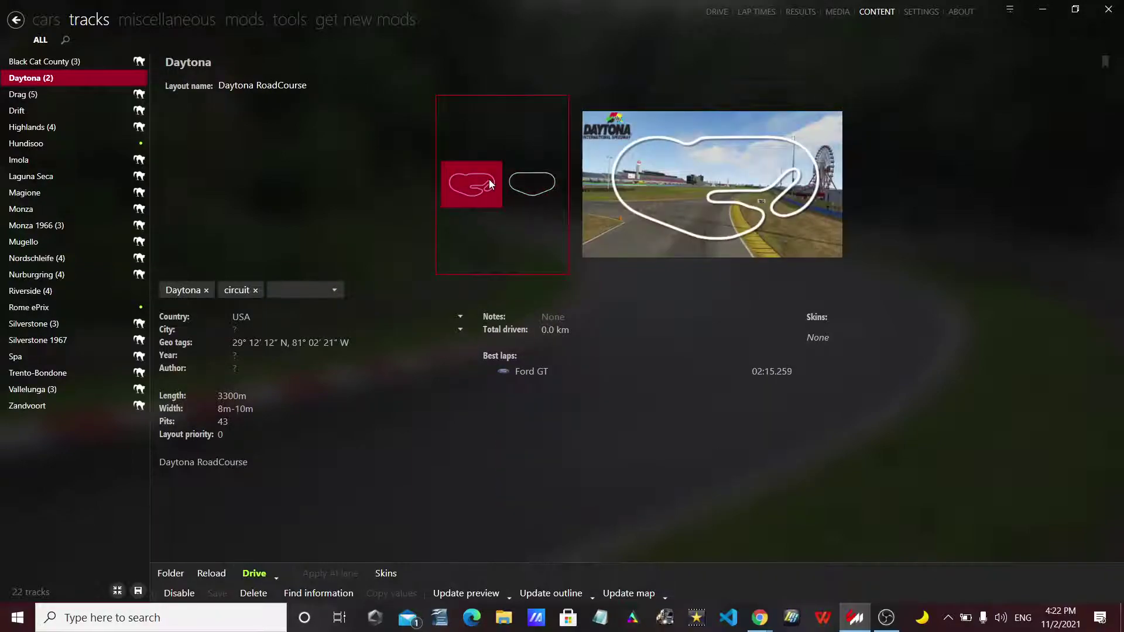
# - Return to the mod sources, dismiss the message on the RaceSimStudio page and go to the store's home page
pyautogui.click(366, 20)
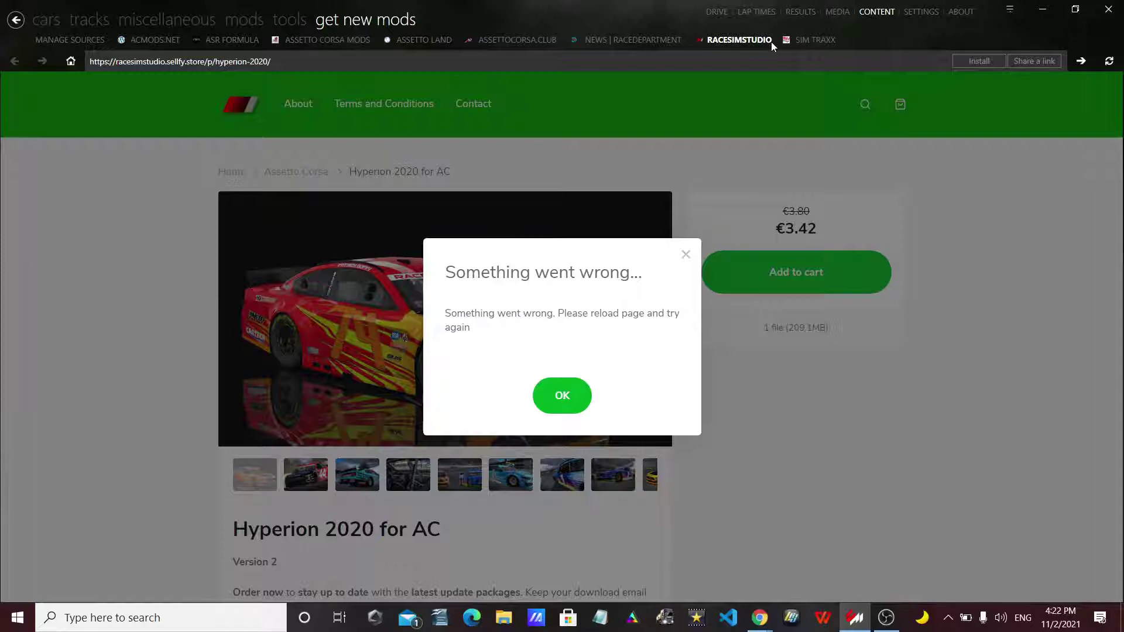
pyautogui.click(686, 257)
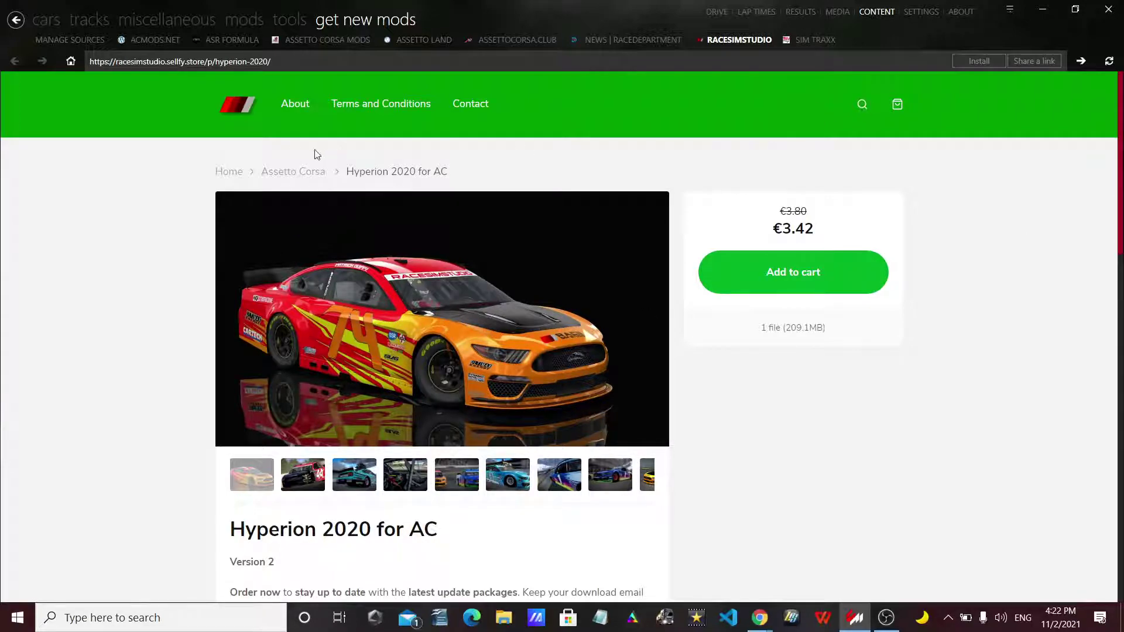
pyautogui.click(233, 104)
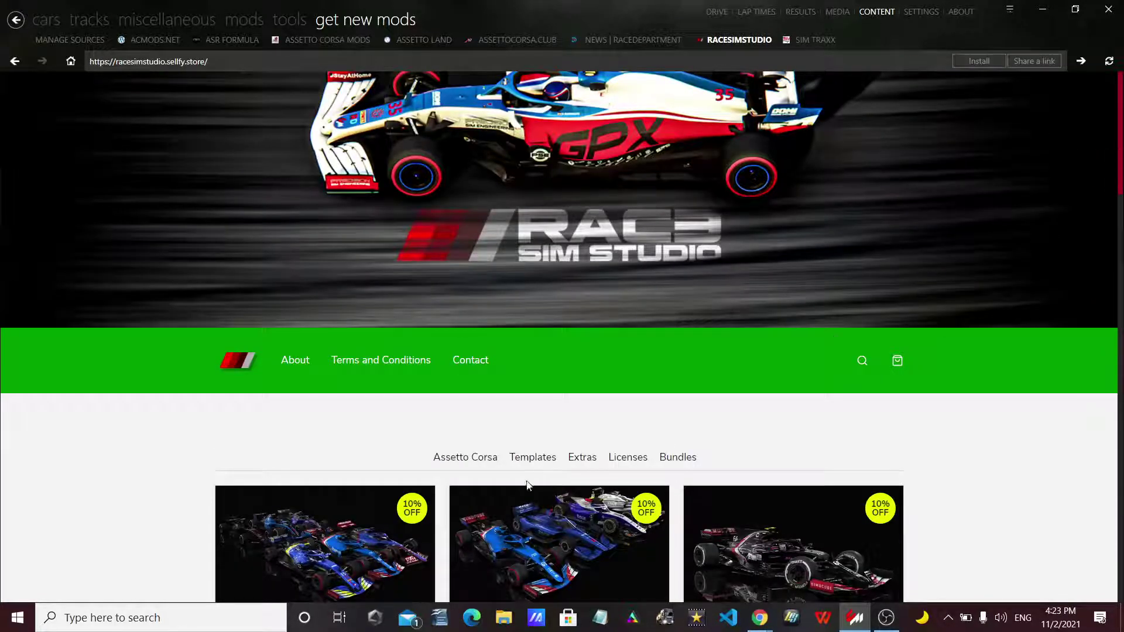
# - Browse the paid and free Assetto Corsa car mods offered in the RaceSimStudio store
pyautogui.scroll(-5, 513, 475)
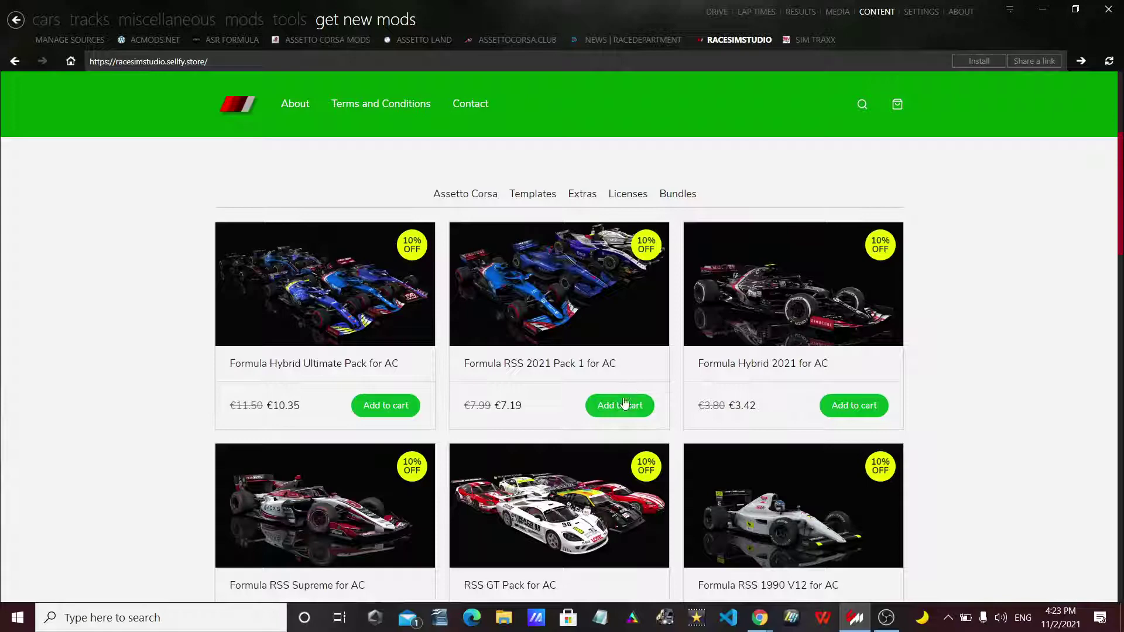
pyautogui.scroll(-3, 565, 402)
pyautogui.scroll(-6, 565, 403)
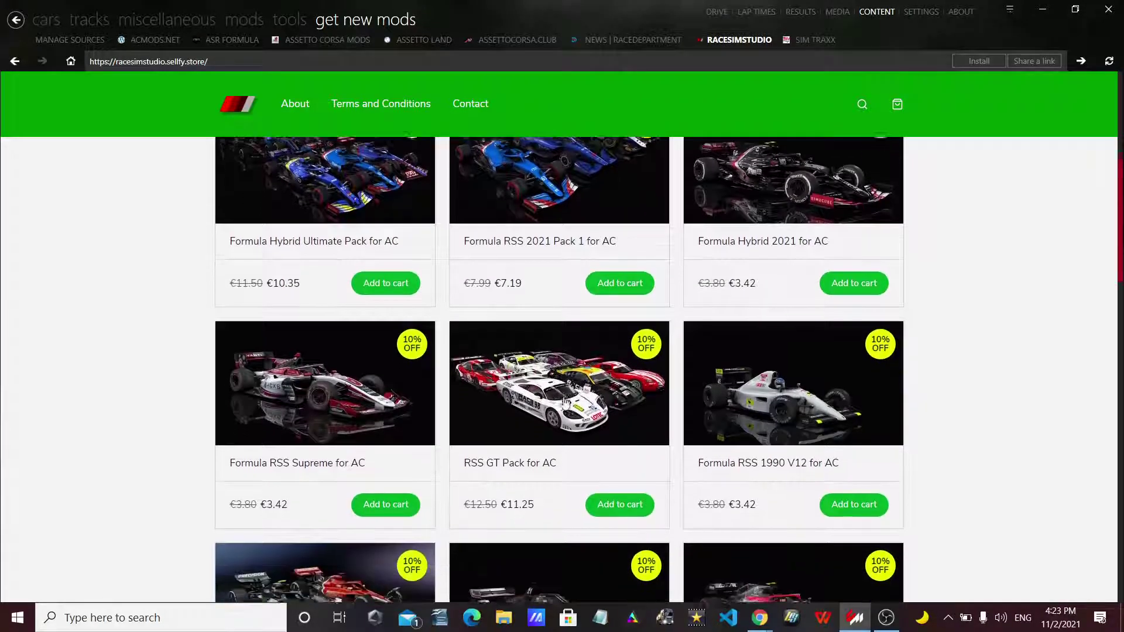
pyautogui.scroll(-5, 565, 403)
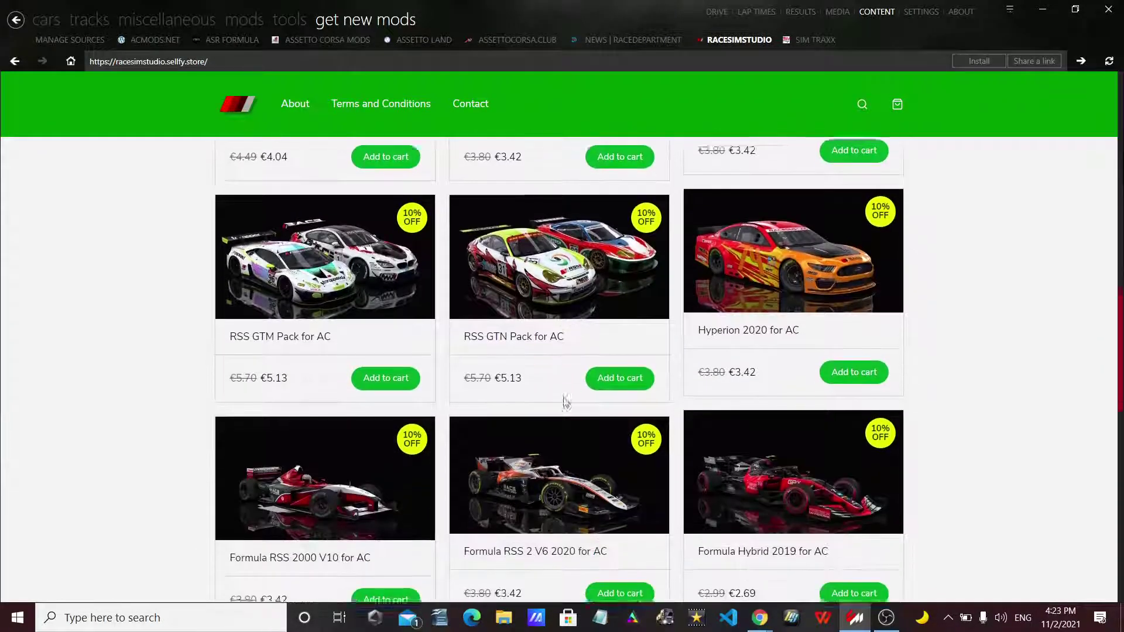
pyautogui.scroll(-3, 565, 403)
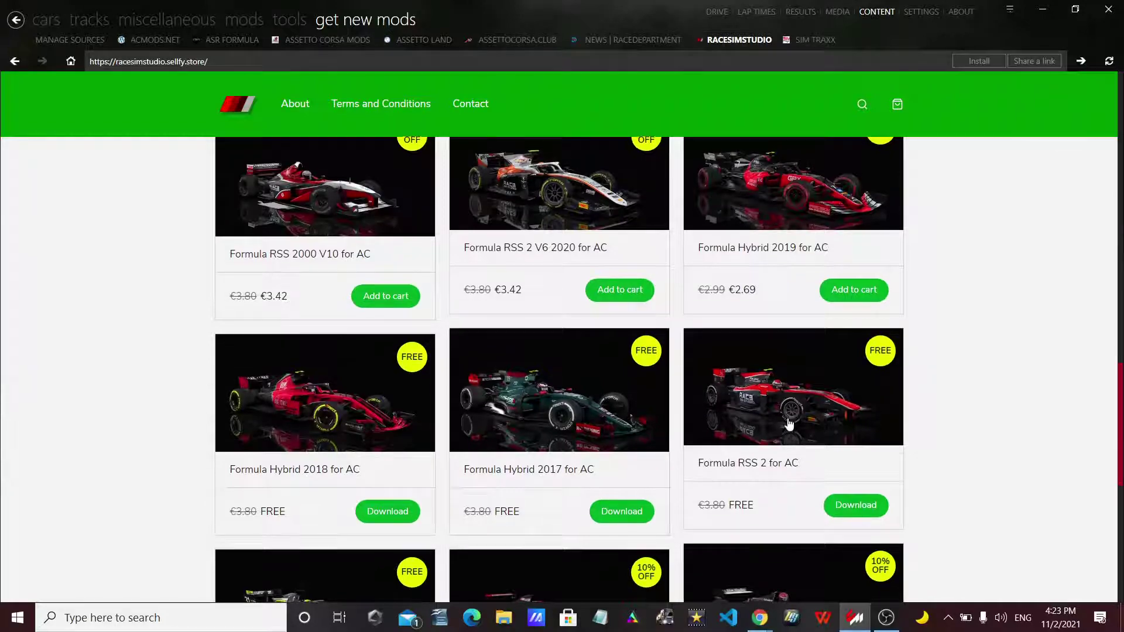
pyautogui.scroll(-4, 788, 425)
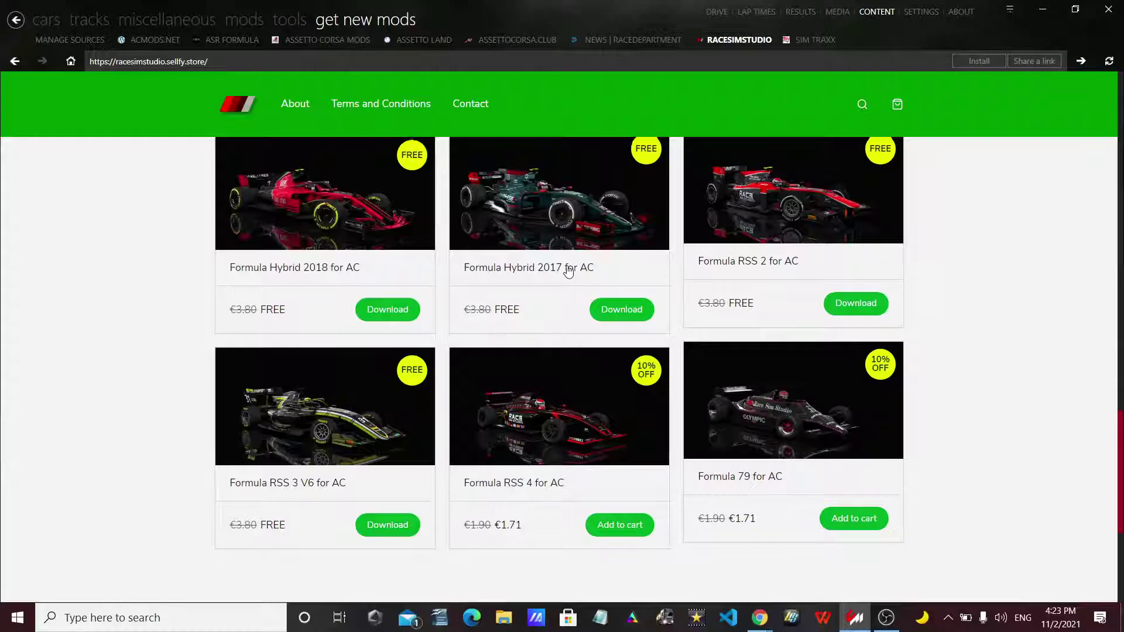
pyautogui.scroll(10, 567, 270)
pyautogui.scroll(10, 568, 270)
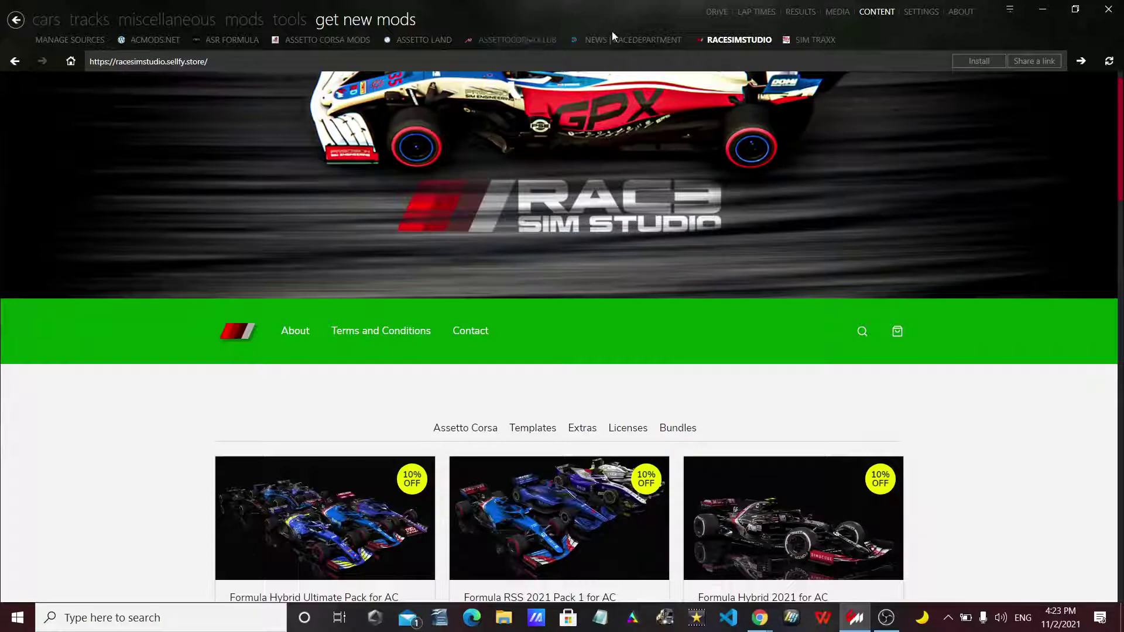
# - Look through the other mod sources, including RaceDepartment, AssettoCorsa.club, Assetto Corsa Mods and ASR Formula
pyautogui.click(630, 41)
pyautogui.click(518, 39)
pyautogui.click(328, 40)
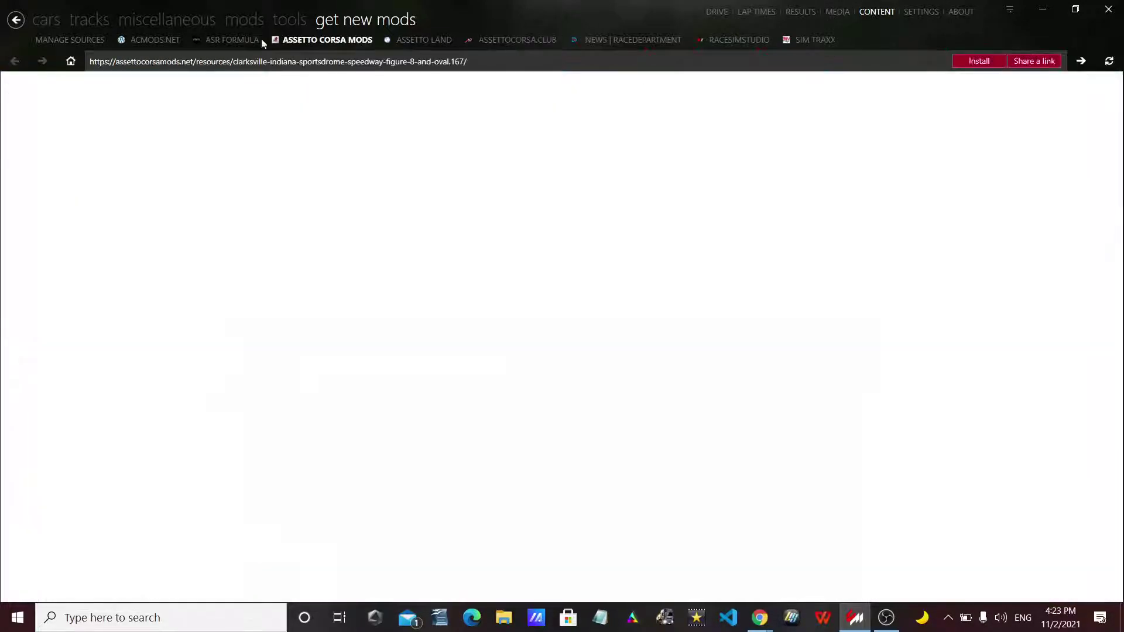
pyautogui.click(70, 40)
pyautogui.click(176, 37)
pyautogui.click(232, 39)
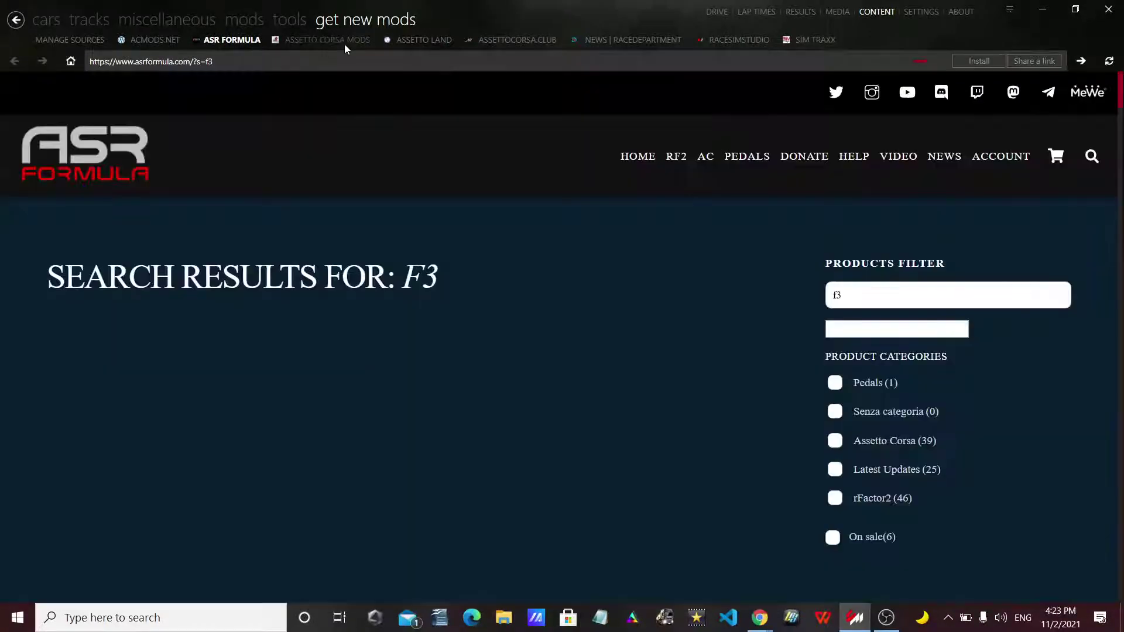